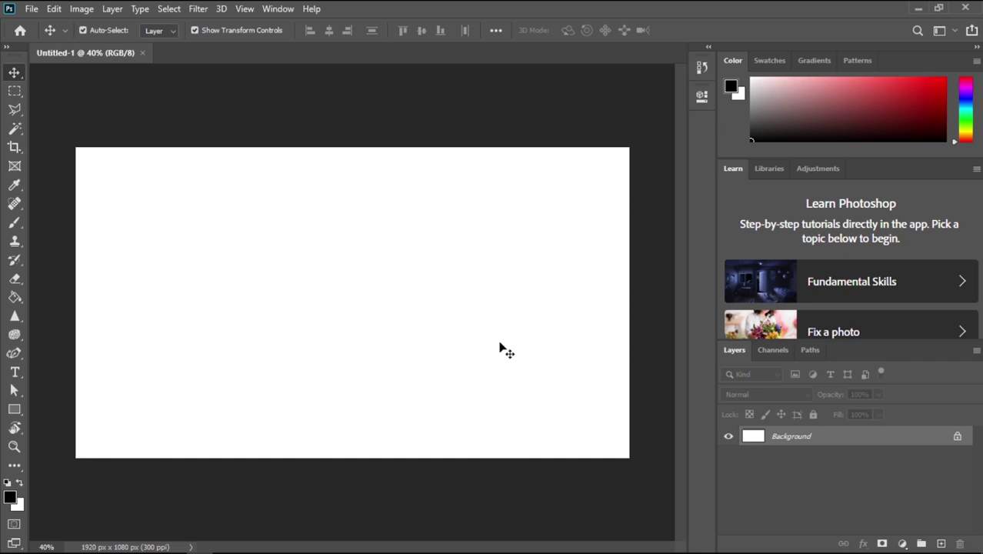
# Collapse the Learn panel into the icon dock, and reset the Essentials workspace to its defaults.
pyautogui.moveTo(735, 171); pyautogui.dragTo(703, 133)
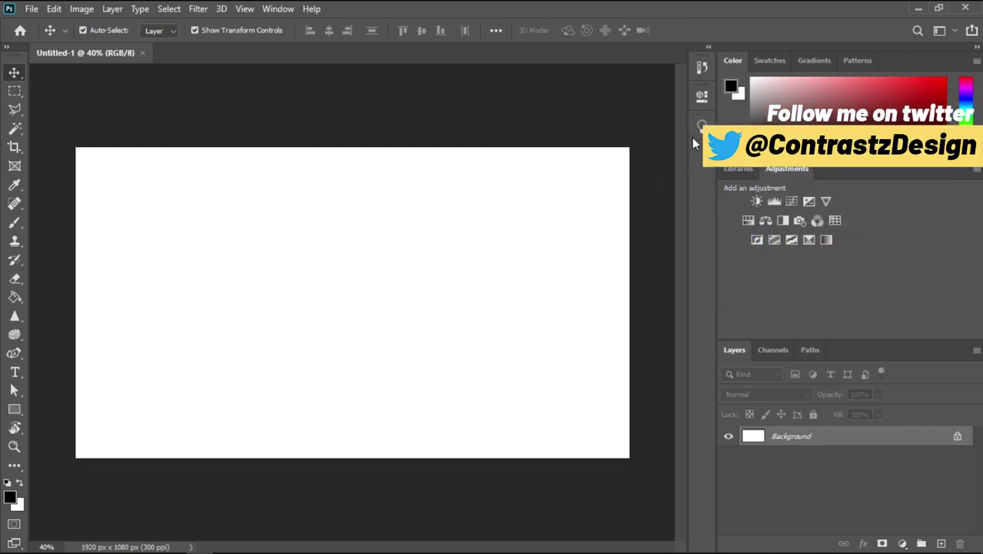
pyautogui.click(279, 9)
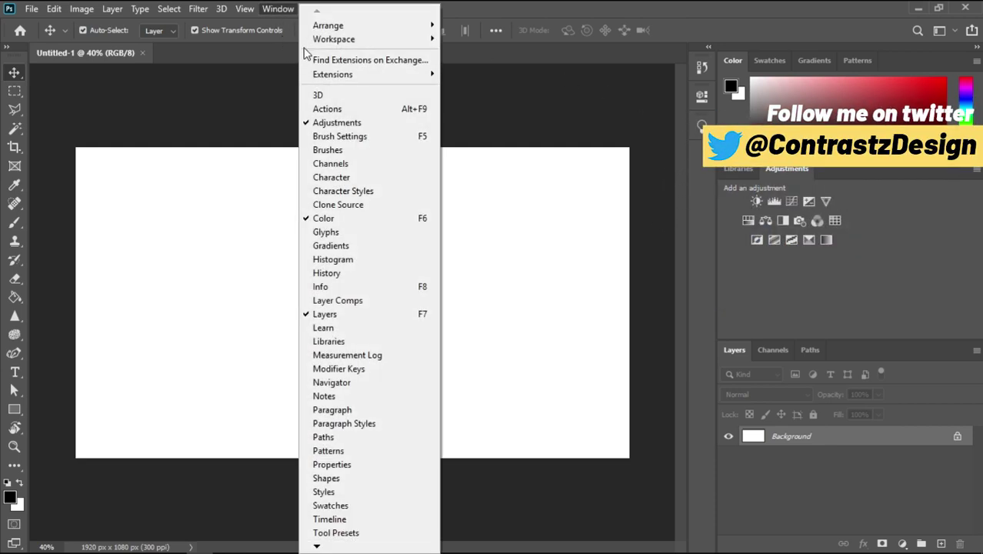
pyautogui.moveTo(366, 43)
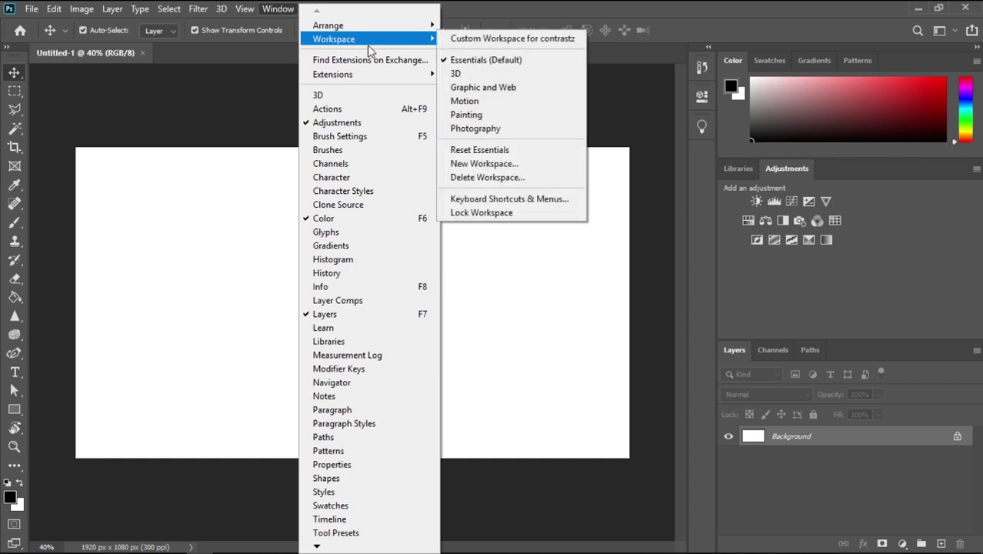
pyautogui.click(521, 151)
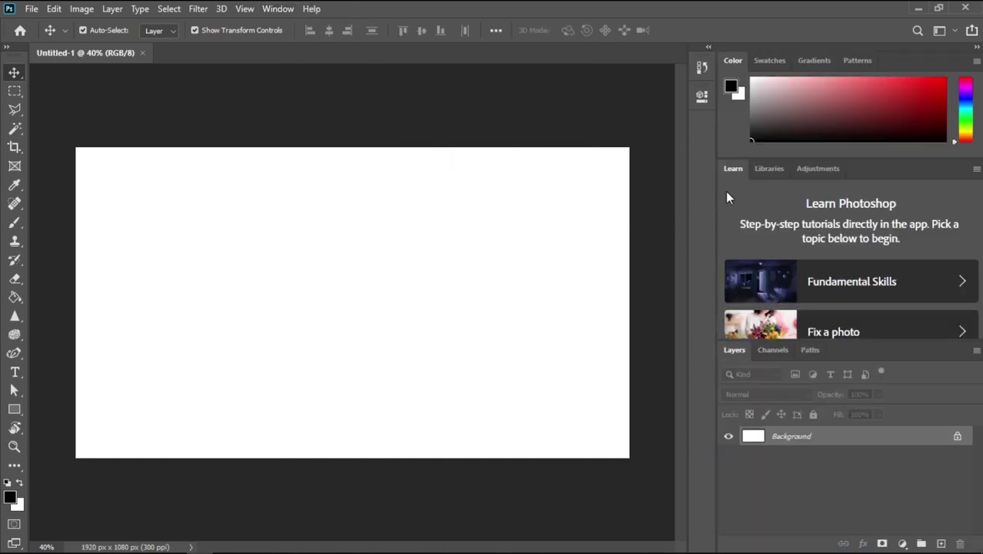
# Remove the Learn and Libraries panels from the workspace, leaving Adjustments alone in its group.
pyautogui.moveTo(732, 173); pyautogui.dragTo(309, 201)
pyautogui.click(736, 180)
pyautogui.click(543, 187)
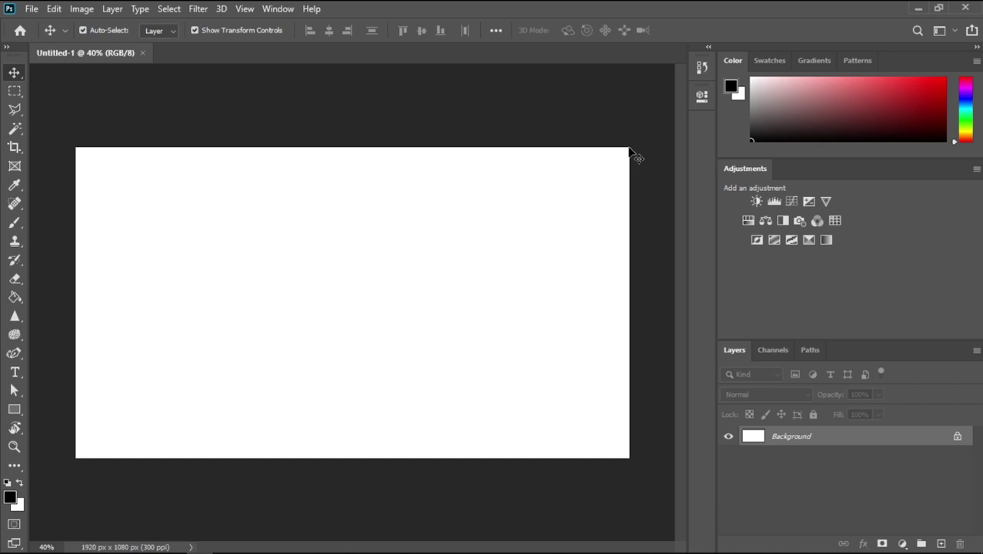
# Remove the Swatches, Gradients and Patterns panels, and collapse the Color panel into the icon dock.
pyautogui.moveTo(770, 62); pyautogui.dragTo(458, 184)
pyautogui.click(595, 171)
pyautogui.moveTo(775, 63); pyautogui.dragTo(490, 201)
pyautogui.click(623, 186)
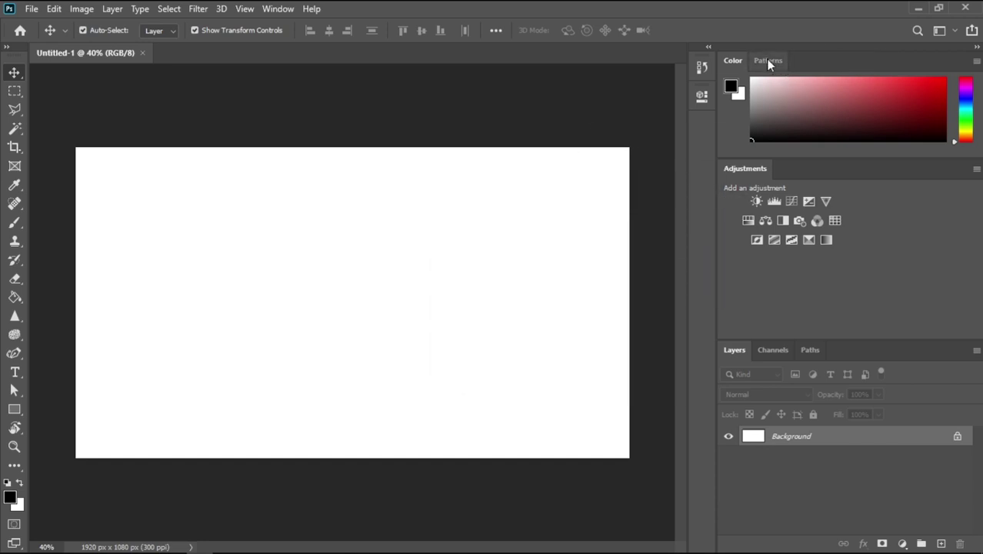
pyautogui.moveTo(770, 61); pyautogui.dragTo(582, 255)
pyautogui.click(590, 250)
pyautogui.moveTo(735, 62); pyautogui.dragTo(704, 122)
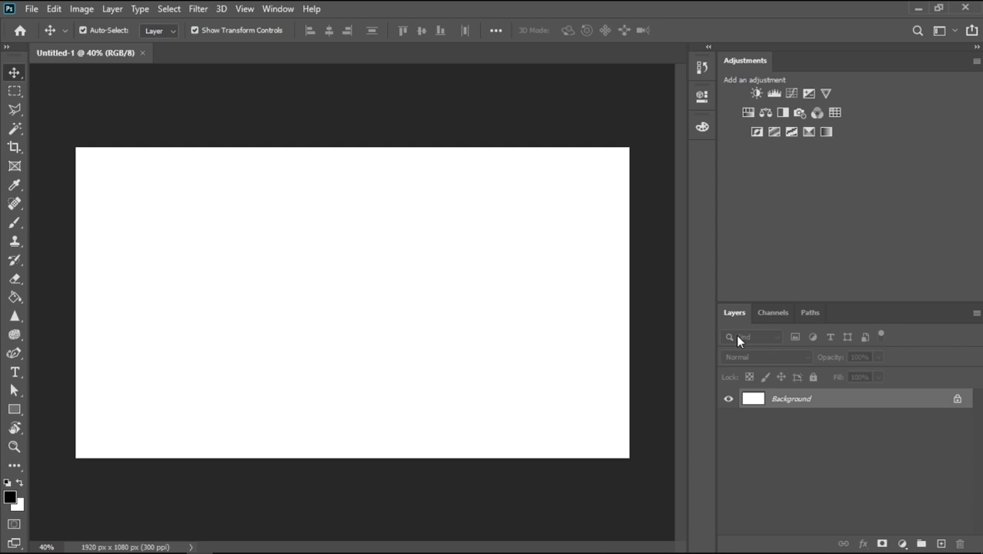
# Show the Styles panel, dock it with Properties in one expanded column, and make the Layers panel taller.
pyautogui.click(263, 11)
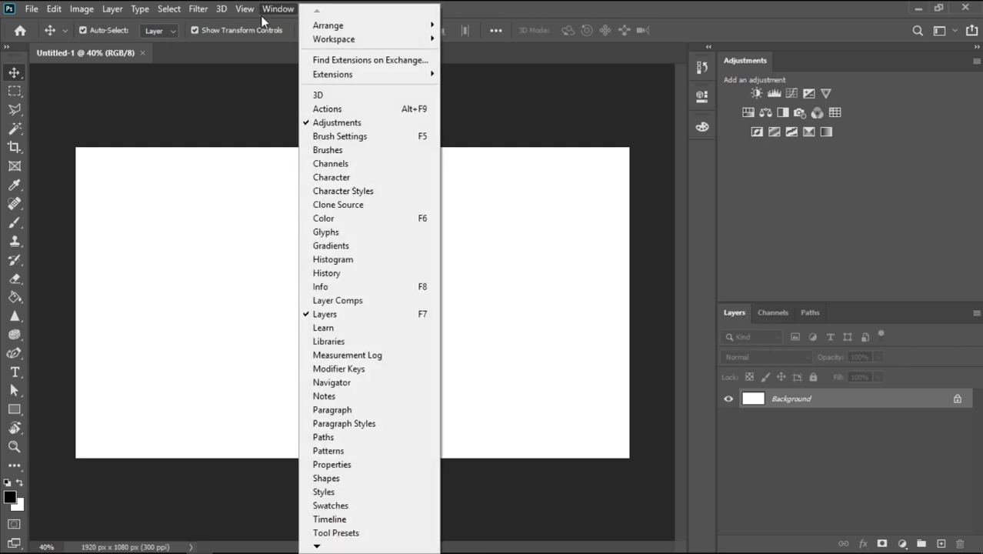
pyautogui.click(387, 492)
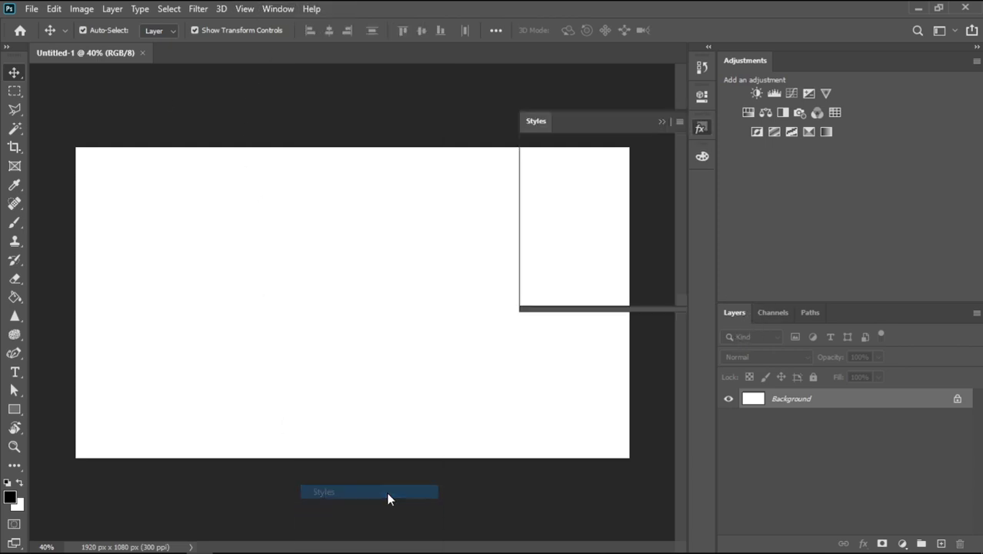
pyautogui.moveTo(533, 121); pyautogui.dragTo(718, 127)
pyautogui.moveTo(577, 87); pyautogui.dragTo(618, 74)
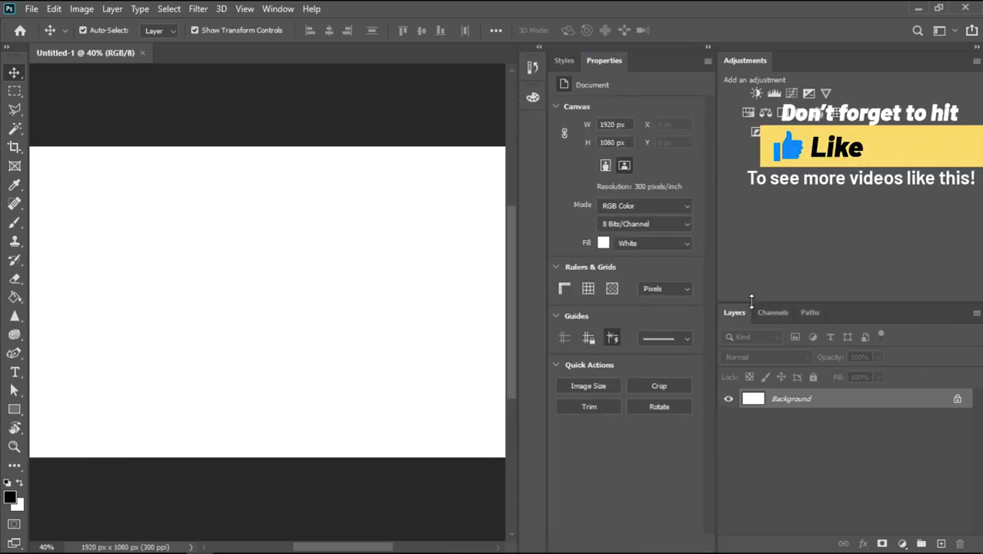
pyautogui.moveTo(751, 300); pyautogui.dragTo(752, 185)
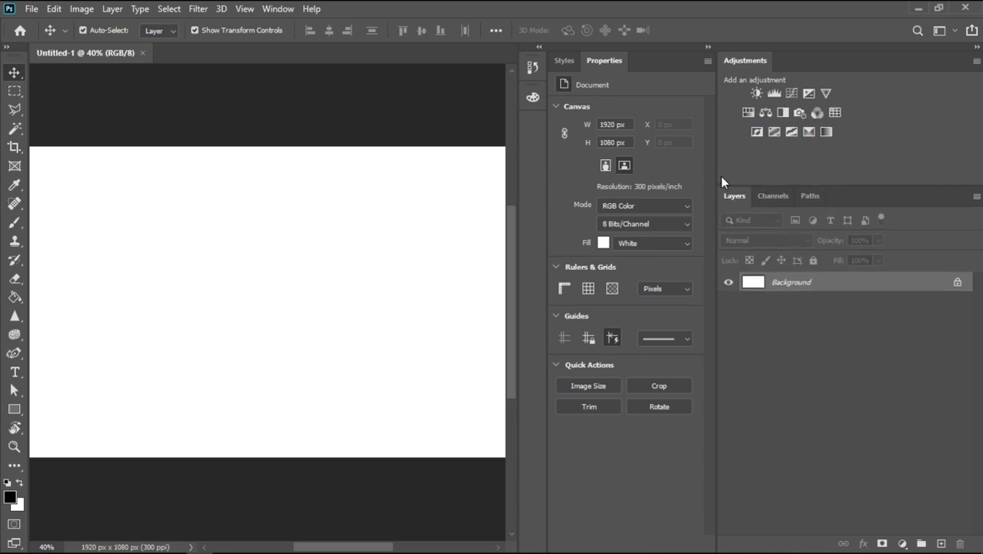
# Load "LOGO GFX Style Pack [by roblox design school] .asl" from File Explorer into the Styles panel and expand its folders.
pyautogui.click(564, 61)
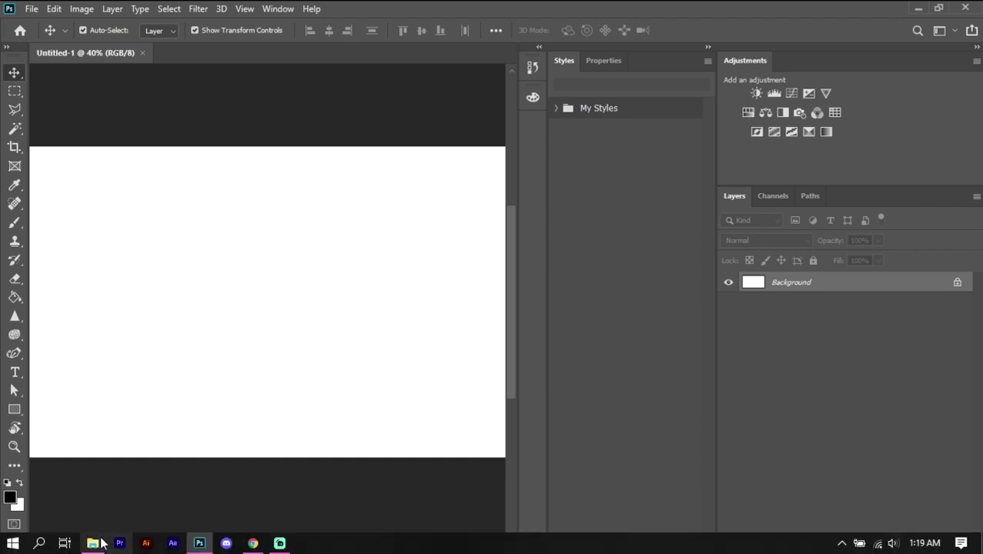
pyautogui.click(100, 542)
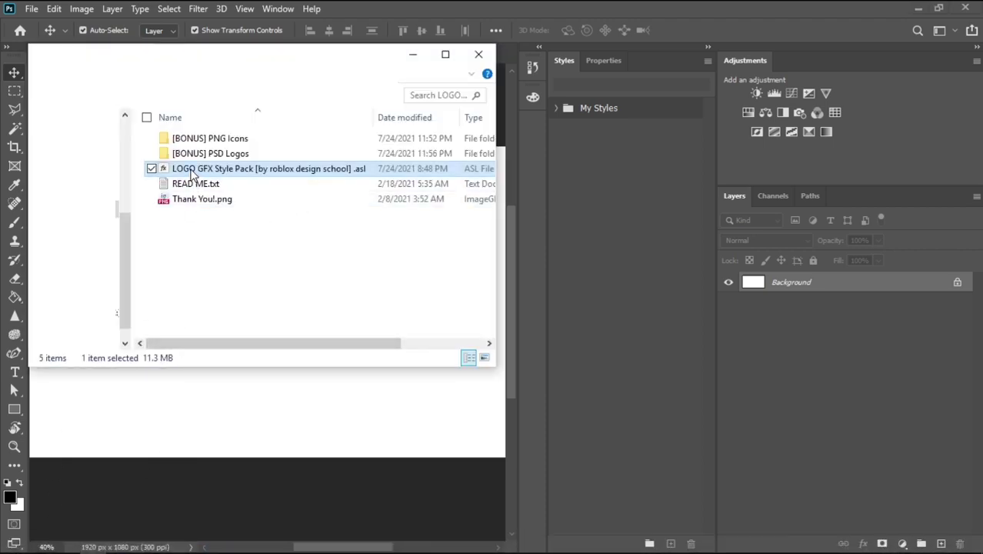
pyautogui.moveTo(192, 174); pyautogui.dragTo(595, 170)
pyautogui.click(555, 129)
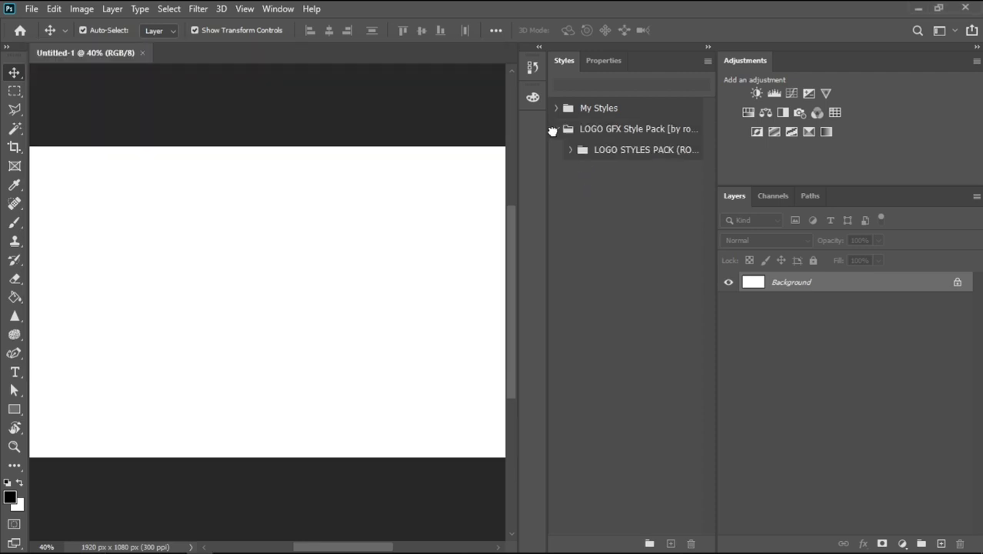
pyautogui.click(570, 151)
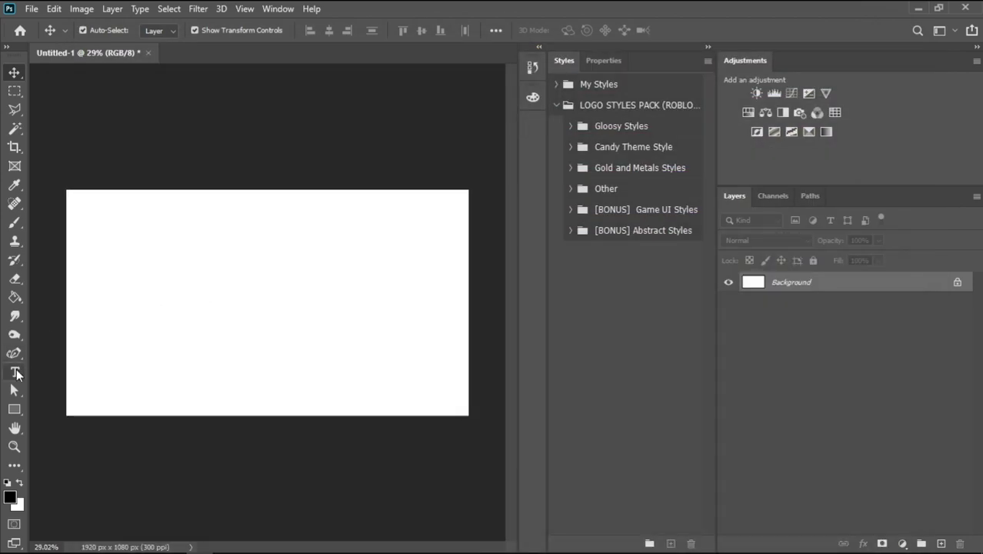
# Add the text CANDY near the middle of the canvas and scale it up to about 107.57 pt.
pyautogui.click(16, 374)
pyautogui.click(54, 369)
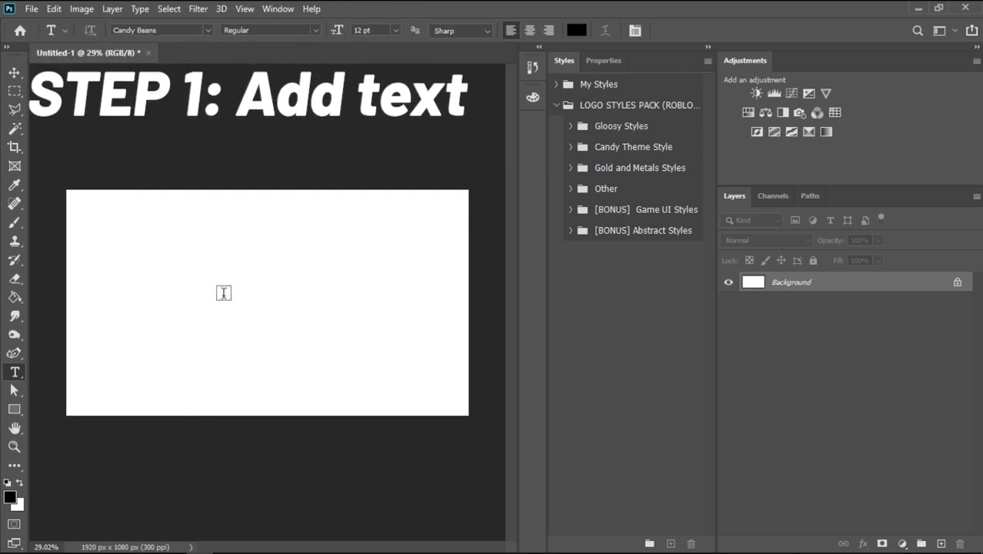
pyautogui.click(223, 292)
pyautogui.write('CANDY')
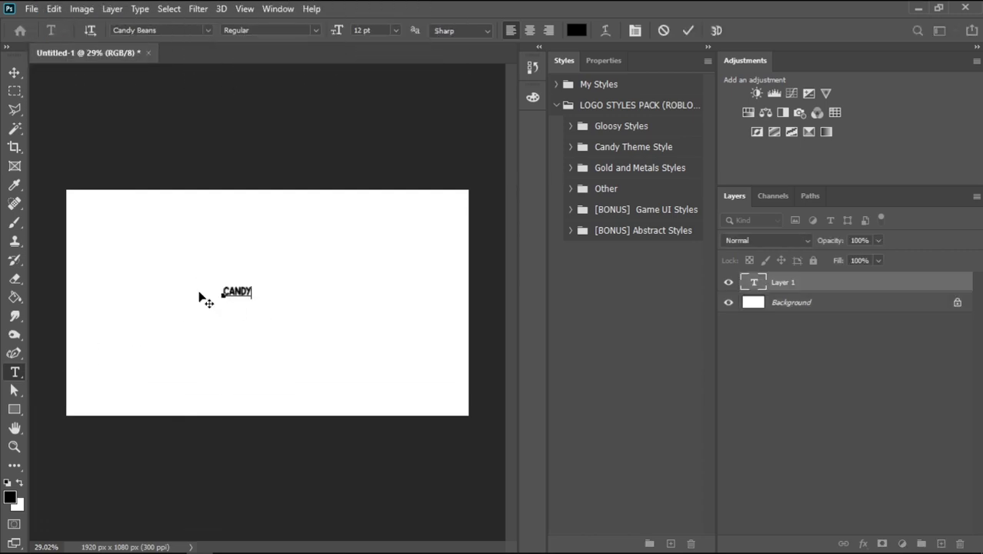
pyautogui.click(15, 73)
pyautogui.hotkey('ctrl', 't')
pyautogui.moveTo(253, 285); pyautogui.dragTo(360, 239)
pyautogui.click(15, 70)
# Choose a bold rounded font for the whole CANDY text and centre the text on the canvas.
pyautogui.doubleClick(222, 268)
pyautogui.hotkey('ctrl', 'a')
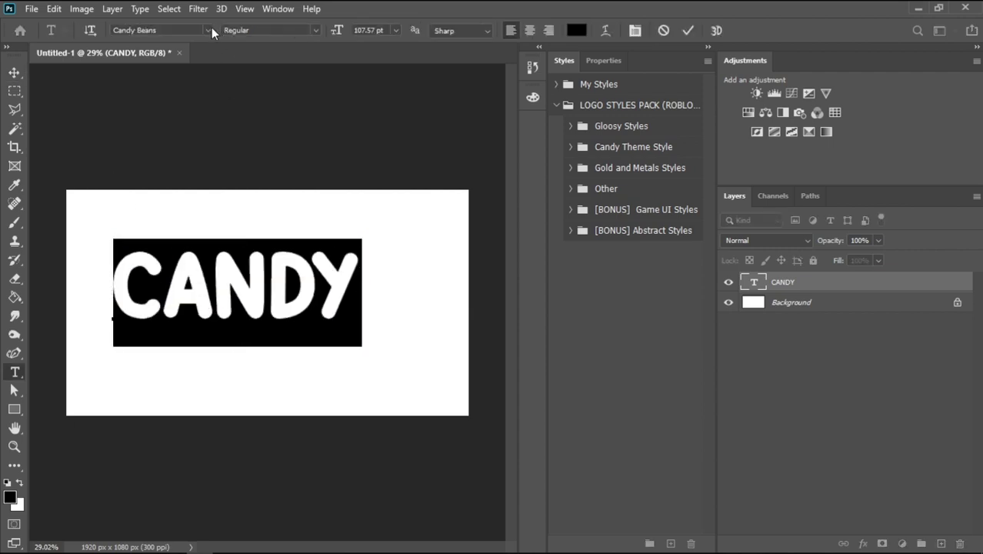
pyautogui.click(208, 30)
pyautogui.click(172, 74)
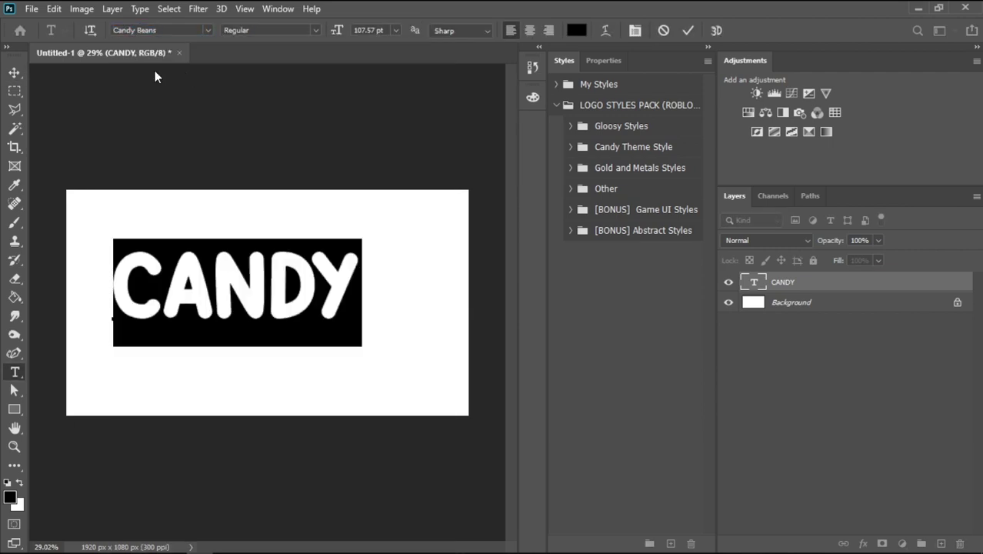
pyautogui.click(15, 73)
pyautogui.moveTo(256, 290); pyautogui.dragTo(287, 308)
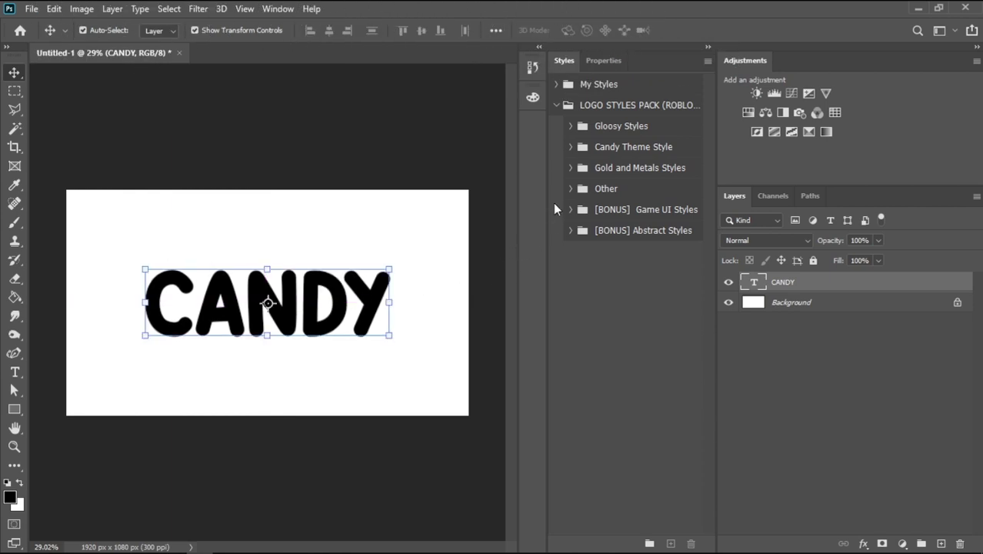
# Try several Candy Styles V2 presets on the CANDY text and leave the pinkish-red diagonal stripe style applied.
pyautogui.click(570, 147)
pyautogui.scroll(-5, 592, 361)
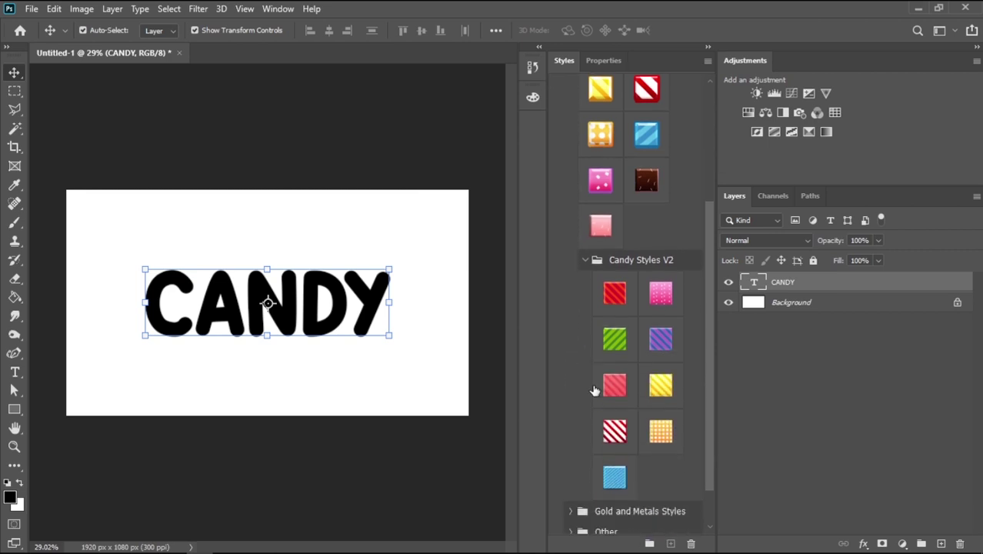
pyautogui.click(620, 331)
pyautogui.click(615, 293)
pyautogui.click(661, 339)
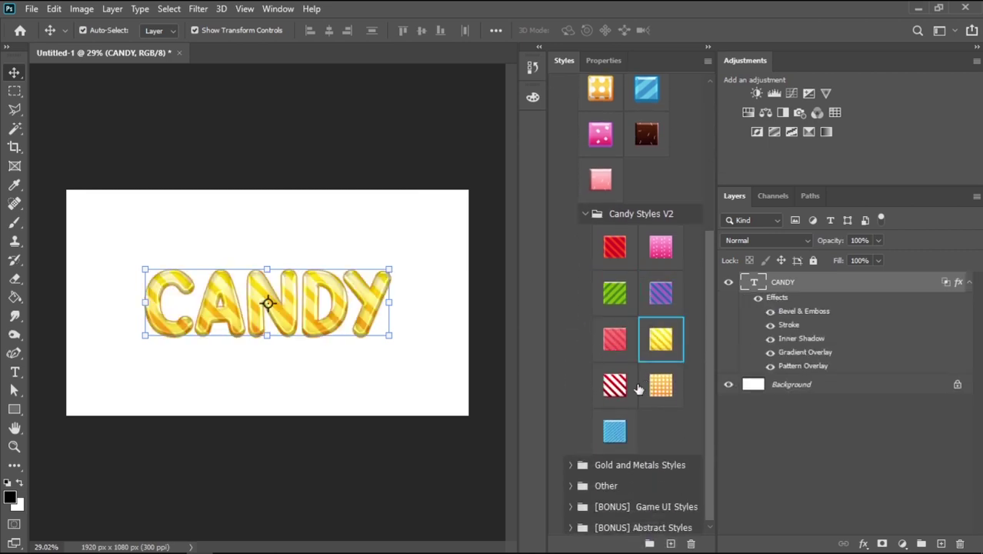
pyautogui.click(615, 385)
pyautogui.click(615, 430)
pyautogui.click(615, 384)
pyautogui.click(615, 293)
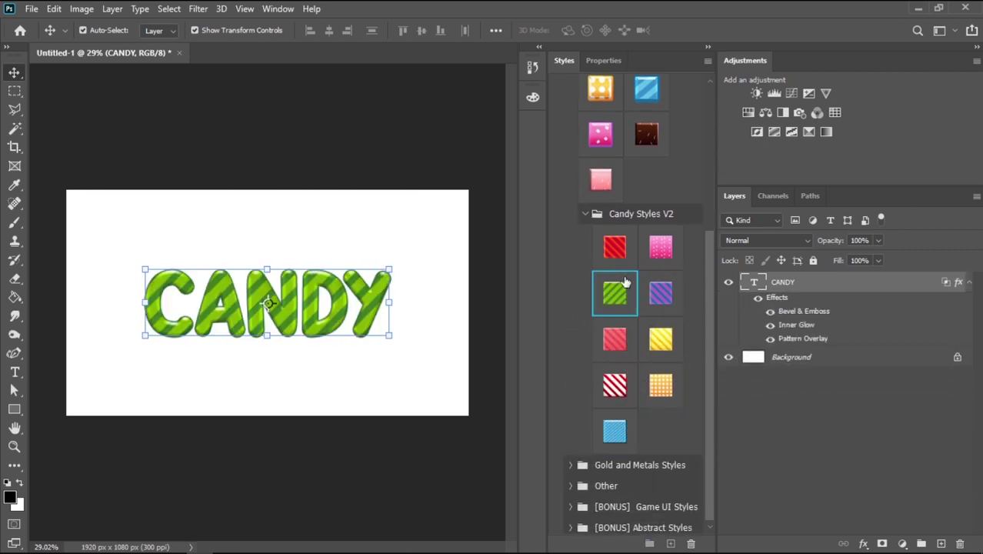
pyautogui.click(661, 246)
pyautogui.click(615, 339)
pyautogui.click(423, 385)
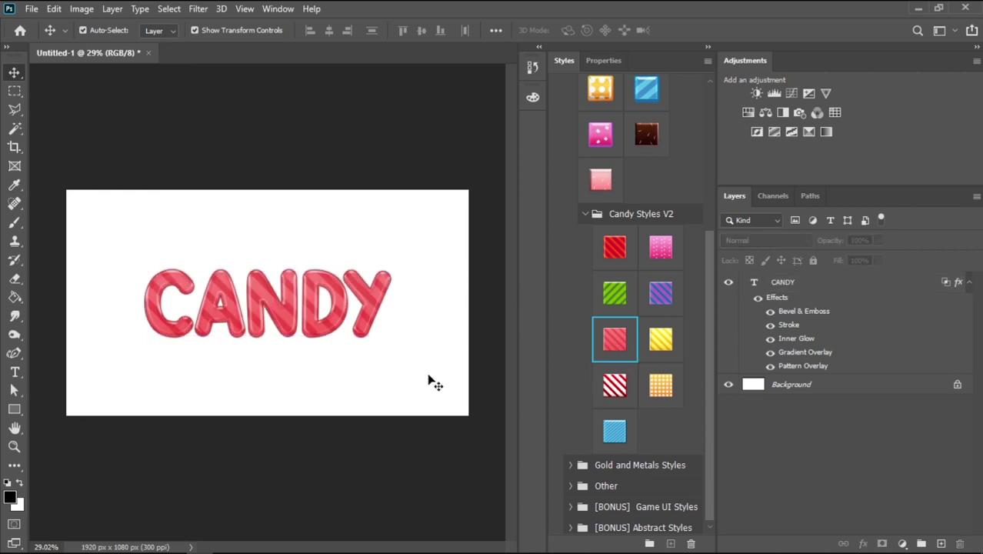
# Warp the CANDY text with a horizontal Arc at 20% bend and re-centre it vertically on the canvas.
pyautogui.click(785, 286)
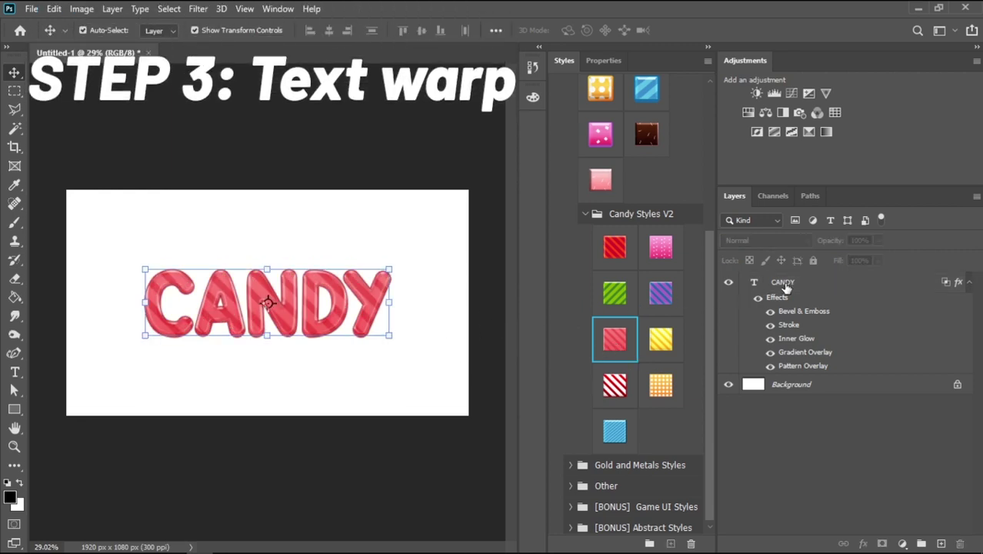
pyautogui.rightClick(784, 288)
pyautogui.click(816, 448)
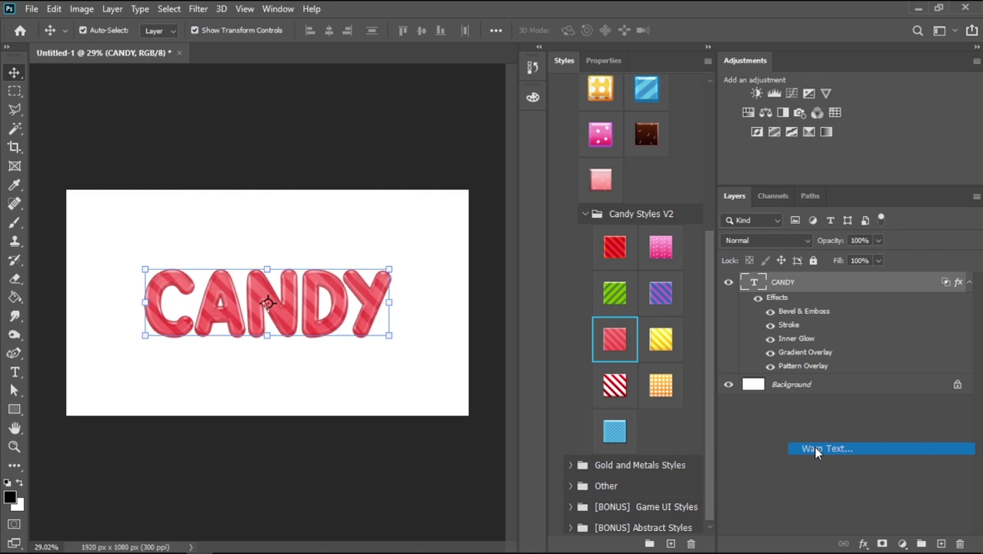
pyautogui.click(478, 133)
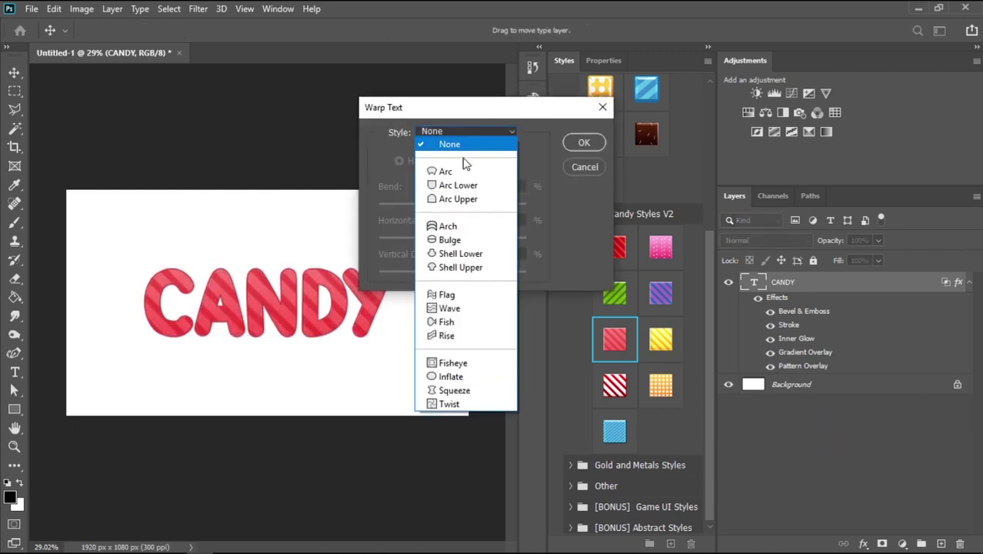
pyautogui.click(459, 167)
pyautogui.moveTo(490, 205); pyautogui.dragTo(476, 208)
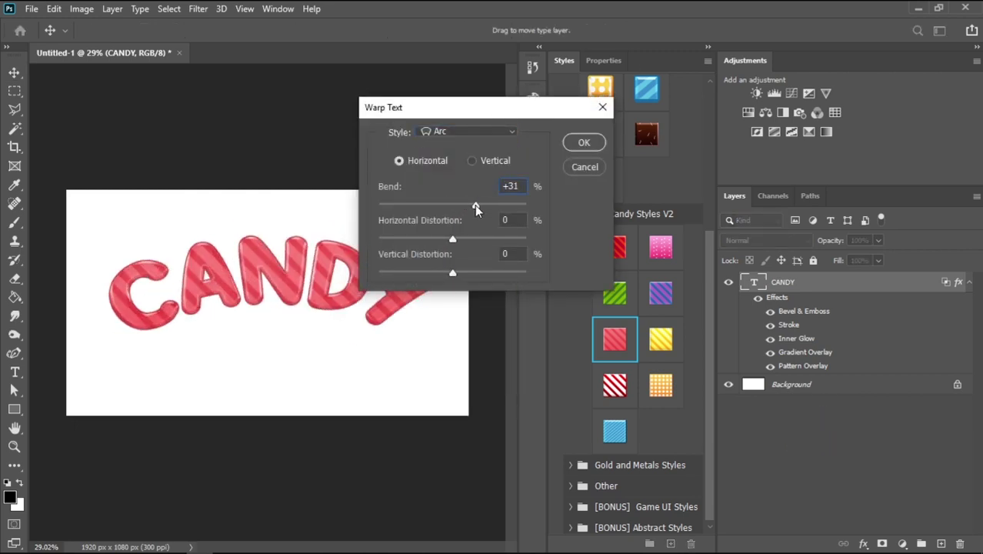
pyautogui.write('20')
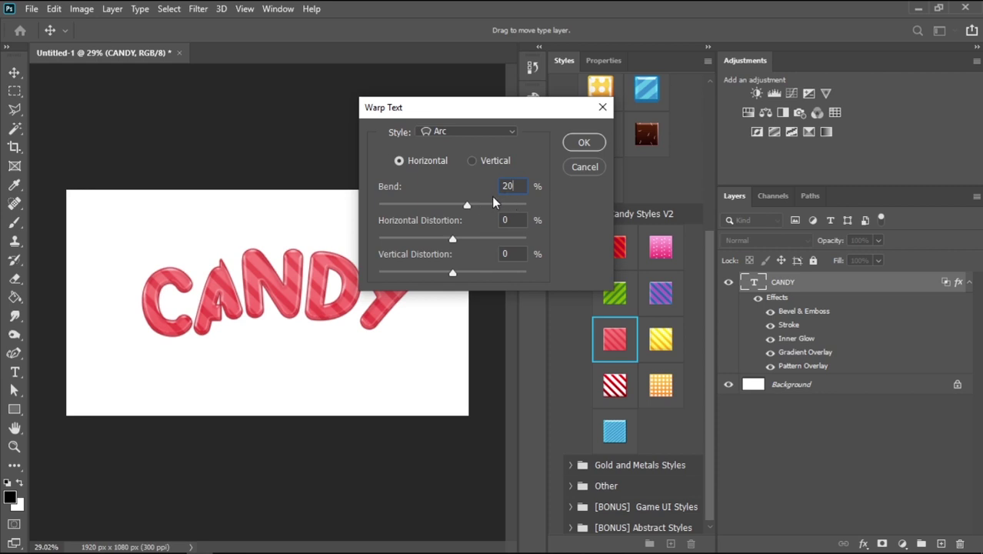
pyautogui.click(583, 143)
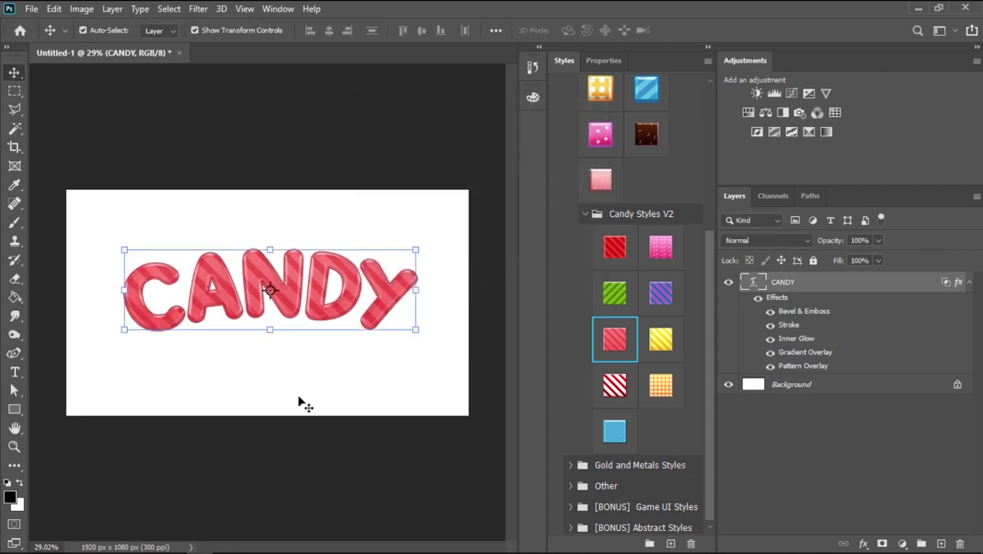
pyautogui.moveTo(290, 301); pyautogui.dragTo(294, 315)
pyautogui.click(306, 413)
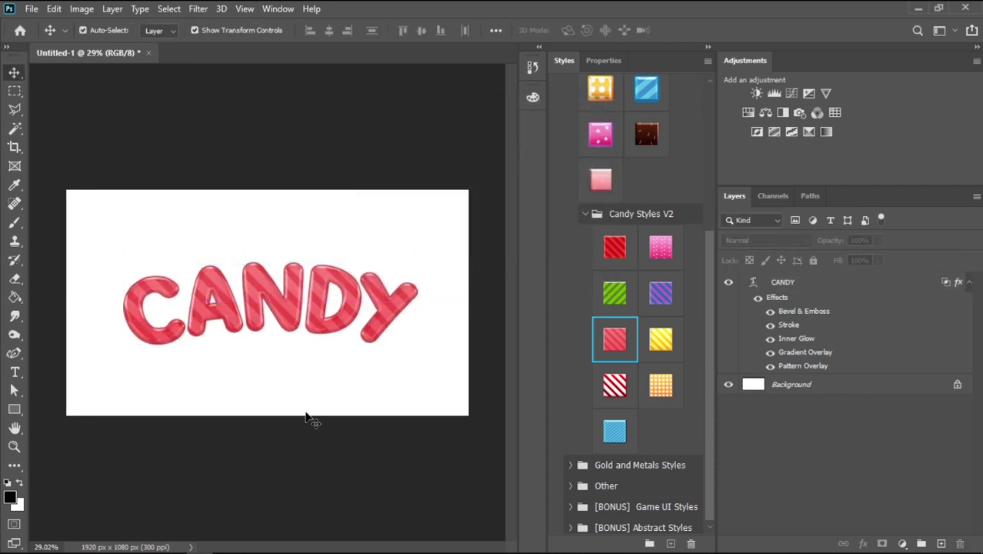
# Unlock the Background layer and add a Gradient Overlay to it with a light pink to coral pink gradient.
pyautogui.click(957, 384)
pyautogui.click(864, 544)
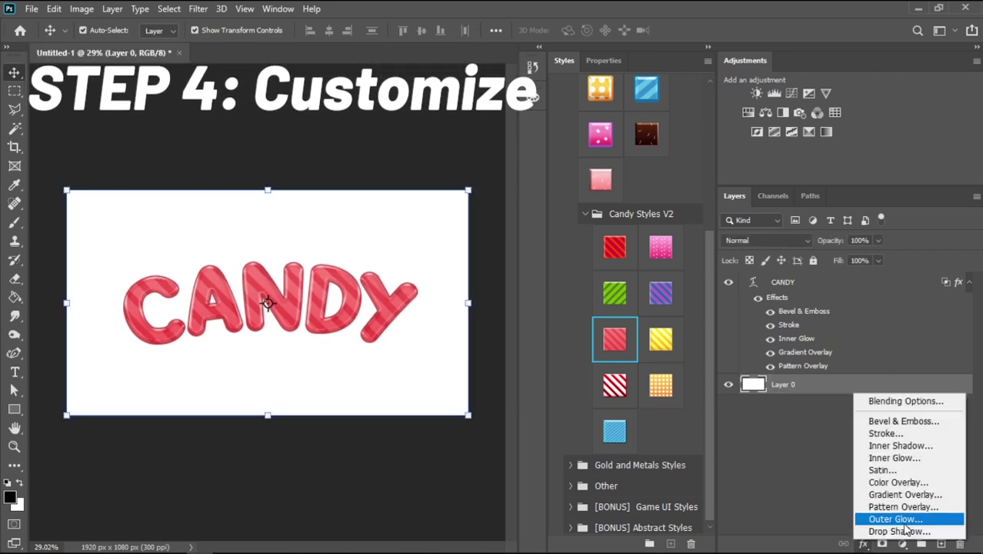
pyautogui.click(899, 493)
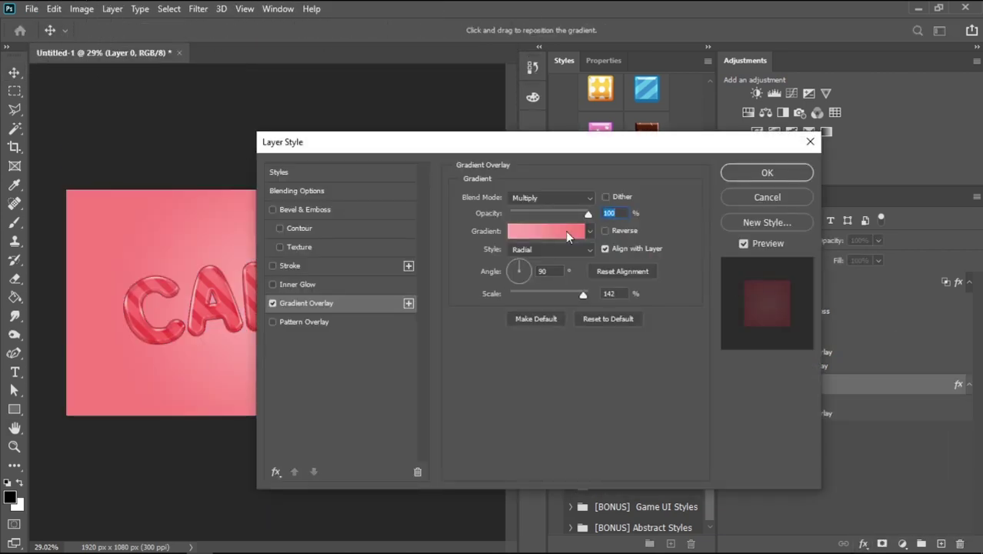
pyautogui.click(566, 231)
pyautogui.doubleClick(832, 417)
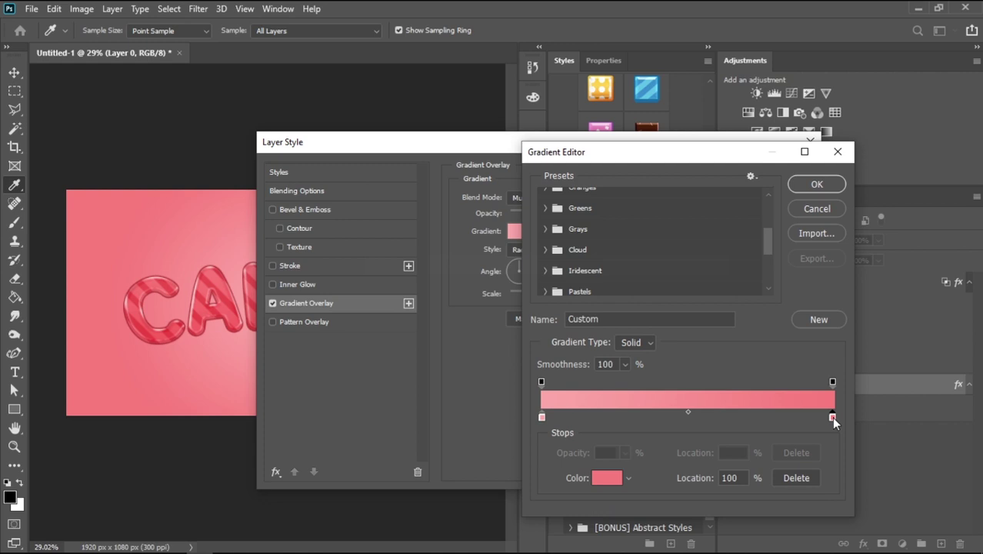
pyautogui.click(691, 286)
pyautogui.click(817, 184)
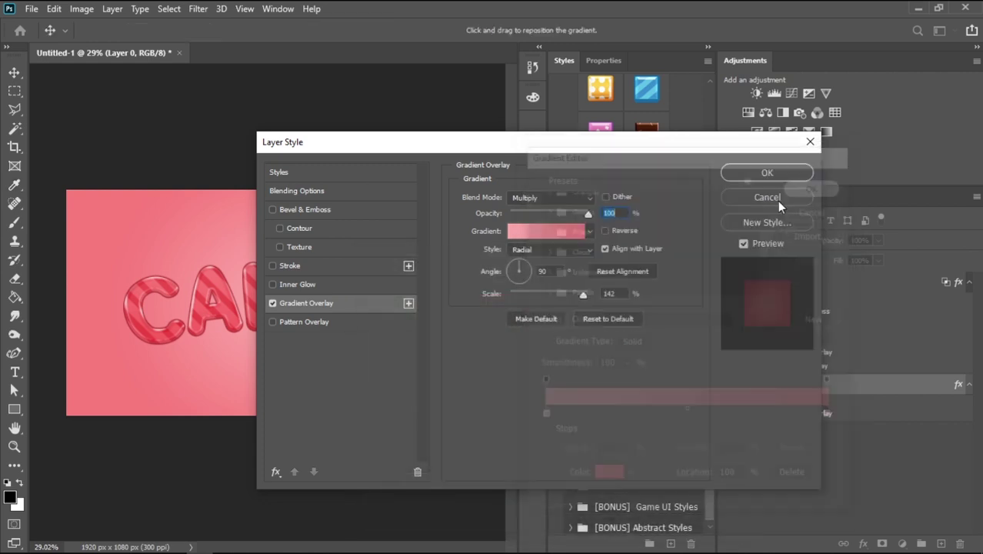
# Set the background's Gradient Overlay to the Radial style and its scale to 144%.
pyautogui.click(555, 249)
pyautogui.click(518, 262)
pyautogui.click(550, 249)
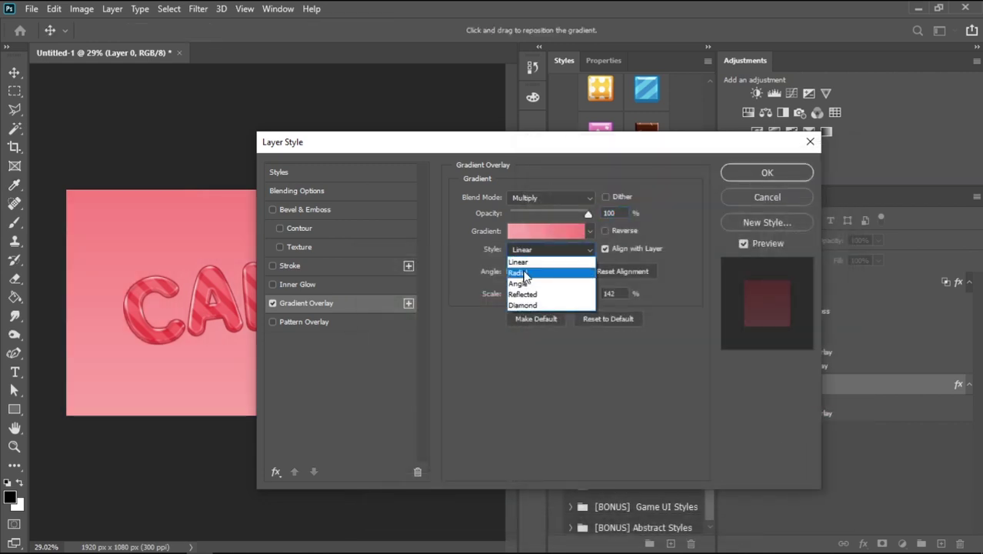
pyautogui.click(520, 272)
pyautogui.moveTo(567, 293); pyautogui.dragTo(593, 293)
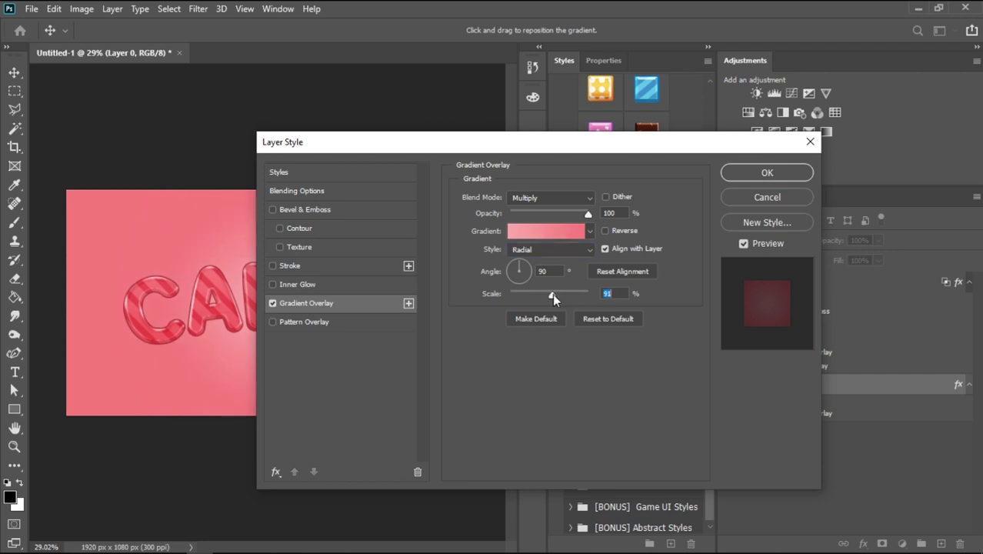
pyautogui.moveTo(546, 141); pyautogui.dragTo(734, 120)
pyautogui.moveTo(786, 279); pyautogui.dragTo(773, 278)
pyautogui.moveTo(772, 121); pyautogui.dragTo(639, 154)
# Change the Gradient Overlay's blend mode to Normal and apply the layer style.
pyautogui.click(830, 187)
pyautogui.click(608, 209)
pyautogui.click(622, 226)
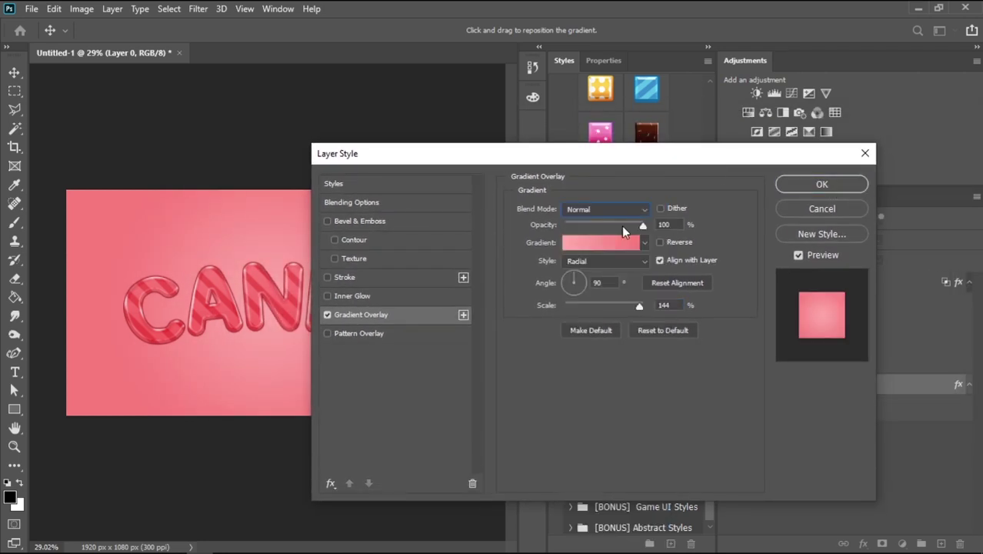
pyautogui.click(822, 187)
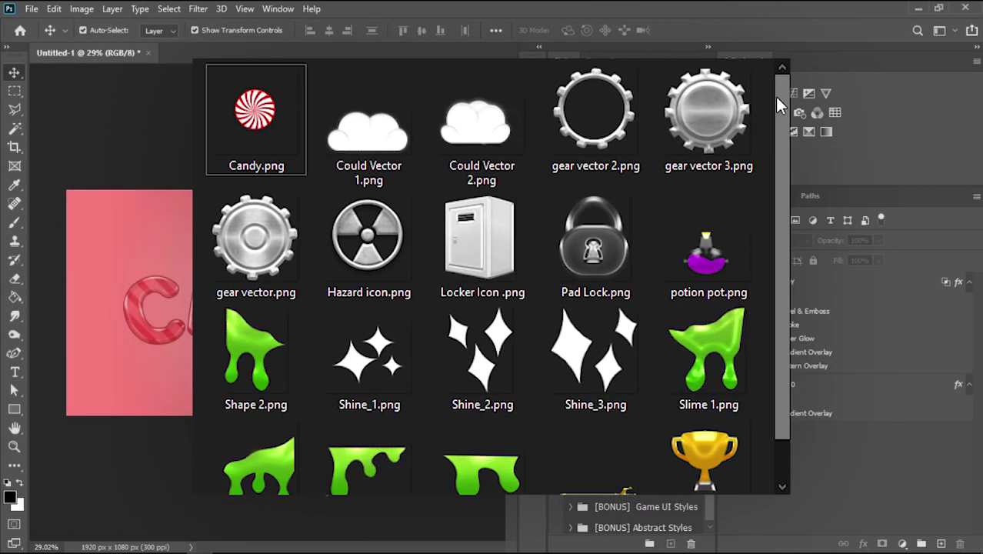
# Place White circle.png from the file folder into the document and enlarge it so its rays cover the canvas.
pyautogui.moveTo(778, 100)
pyautogui.mouseDown()
pyautogui.moveTo(781, 167)
pyautogui.moveTo(781, 92)
pyautogui.mouseUp()
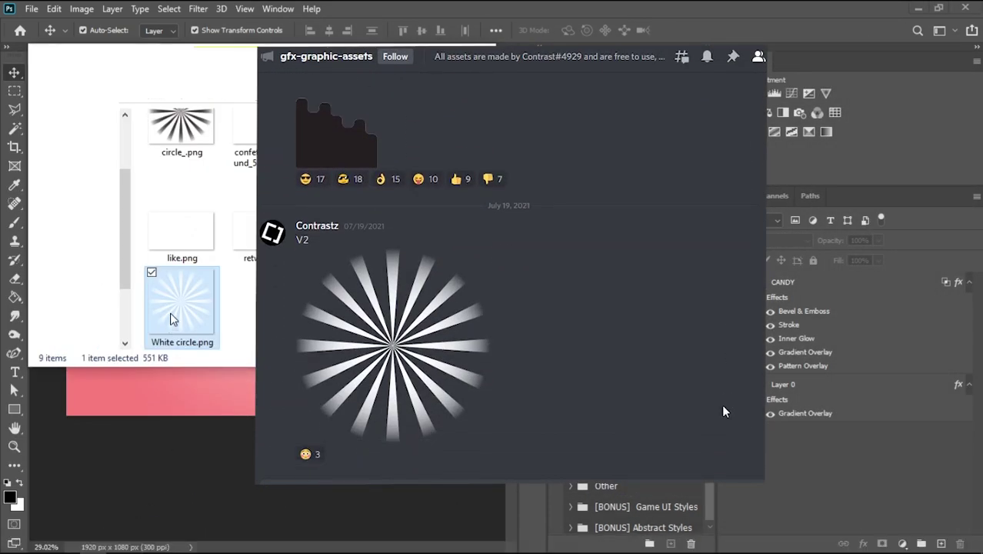
pyautogui.moveTo(171, 316); pyautogui.dragTo(262, 293)
pyautogui.hotkey('alt', 'Tab')
pyautogui.moveTo(267, 190); pyautogui.dragTo(267, 80)
pyautogui.press('Return')
# Move the White circle layer beneath the CANDY text and lower its opacity.
pyautogui.moveTo(790, 281); pyautogui.dragTo(797, 400)
pyautogui.moveTo(877, 240); pyautogui.dragTo(819, 247)
pyautogui.click(236, 160)
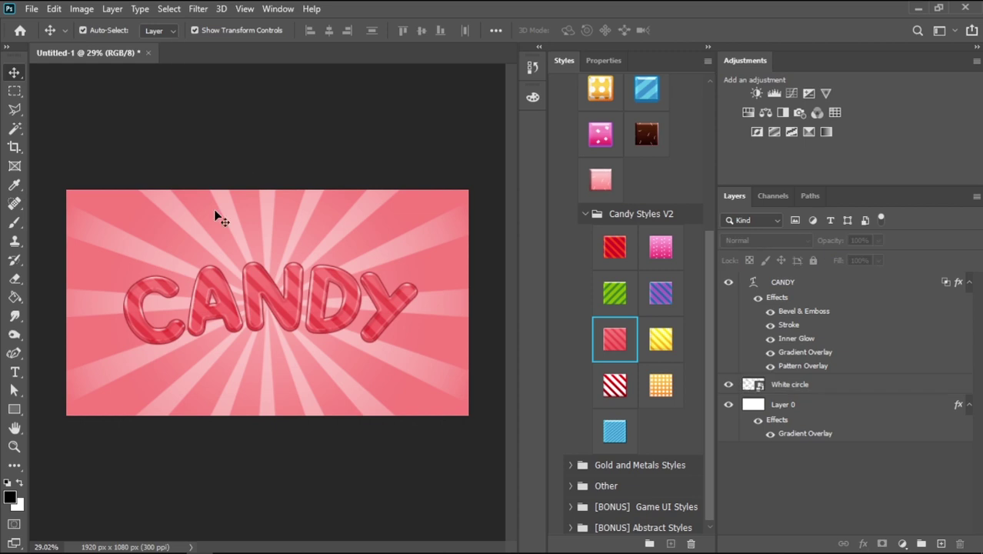
# Replace the wording CANDY with TEXT as a trial and restore the original wording.
pyautogui.click(314, 302)
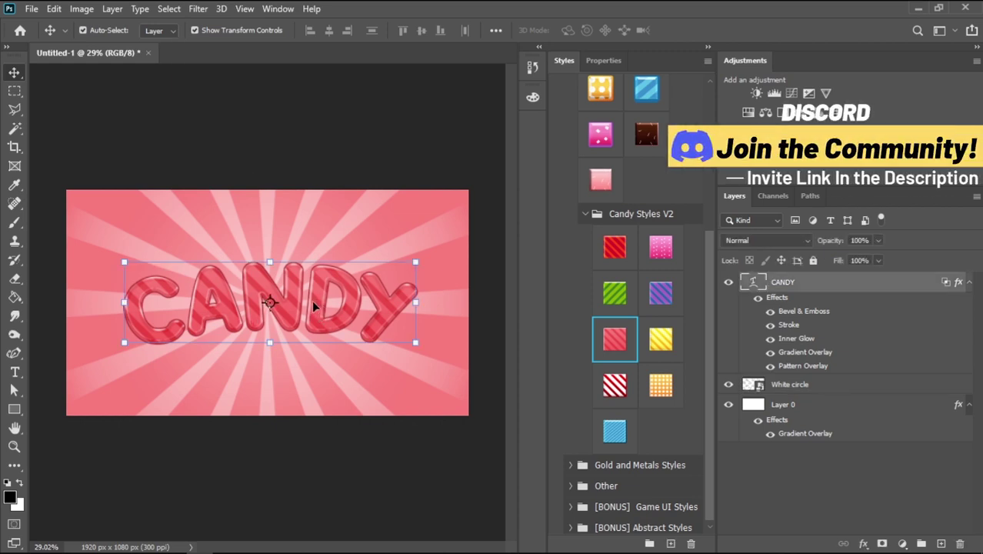
pyautogui.press('t')
pyautogui.moveTo(402, 308); pyautogui.dragTo(141, 339)
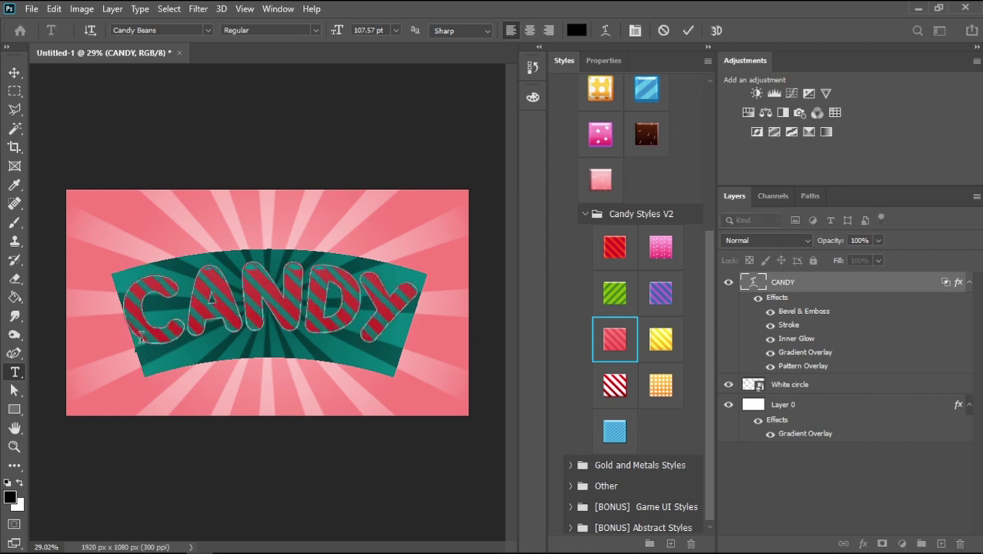
pyautogui.write('TEXT')
pyautogui.click(14, 71)
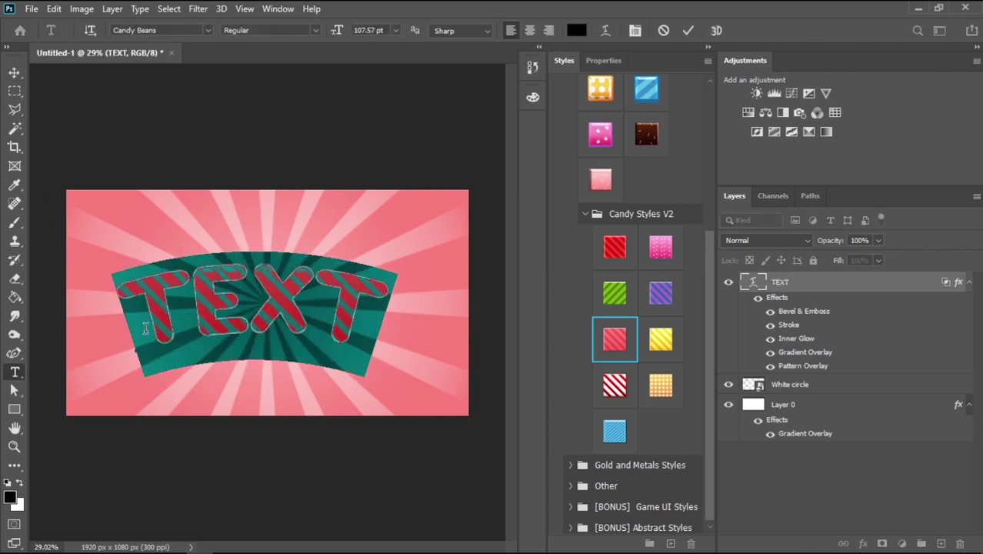
pyautogui.click(14, 72)
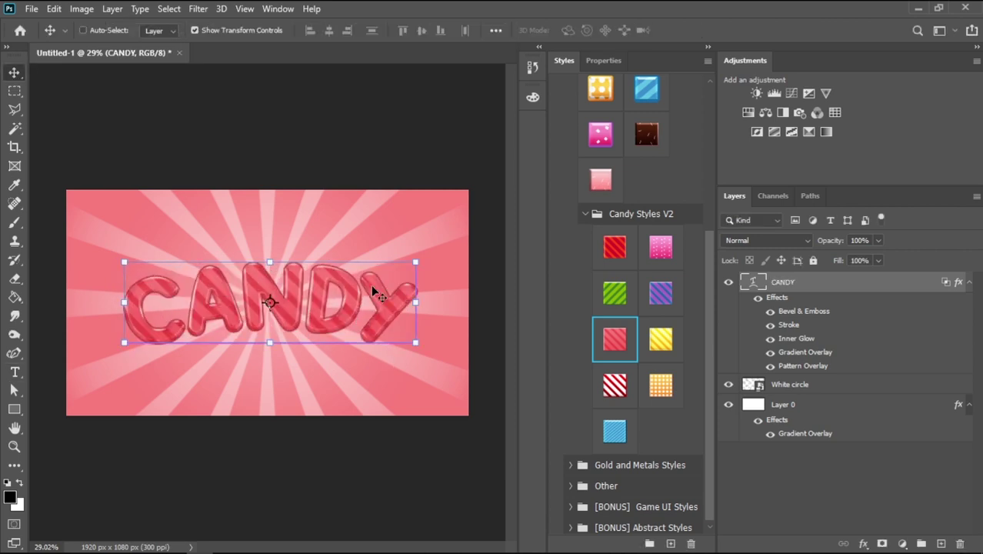
pyautogui.click(320, 153)
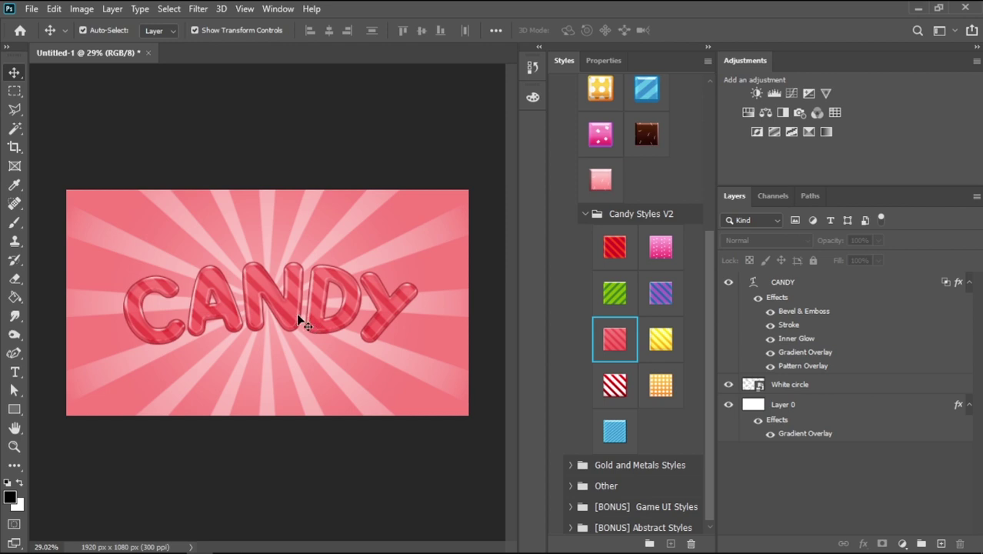
# Start a shape with the Curvature Pen tool, placing corner points from the C's upper end across the A to the N.
pyautogui.press('p')
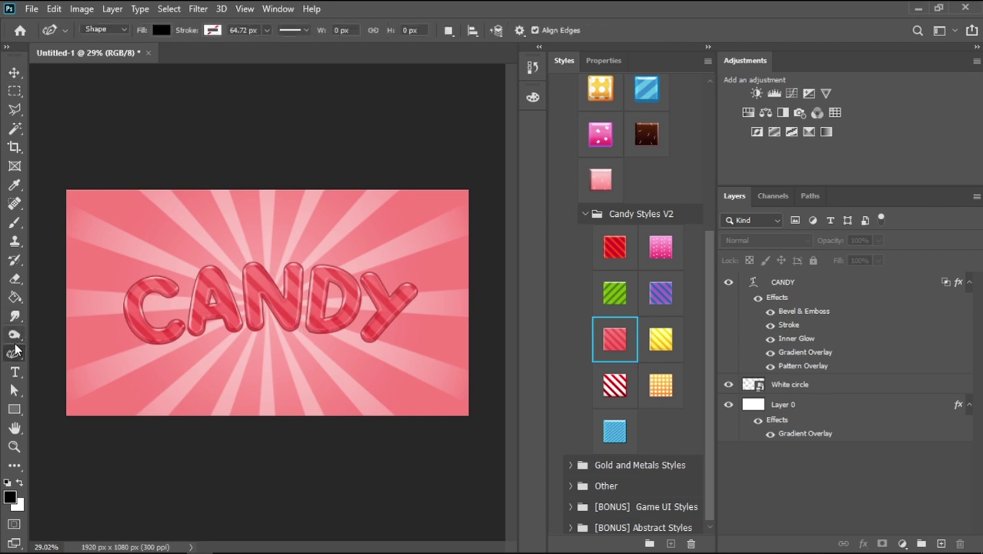
pyautogui.rightClick(15, 354)
pyautogui.click(51, 381)
pyautogui.hotkey('ctrl', '+')
pyautogui.moveTo(179, 303); pyautogui.dragTo(239, 303)
pyautogui.click(204, 220)
pyautogui.click(274, 256)
pyautogui.click(371, 173)
pyautogui.click(457, 223)
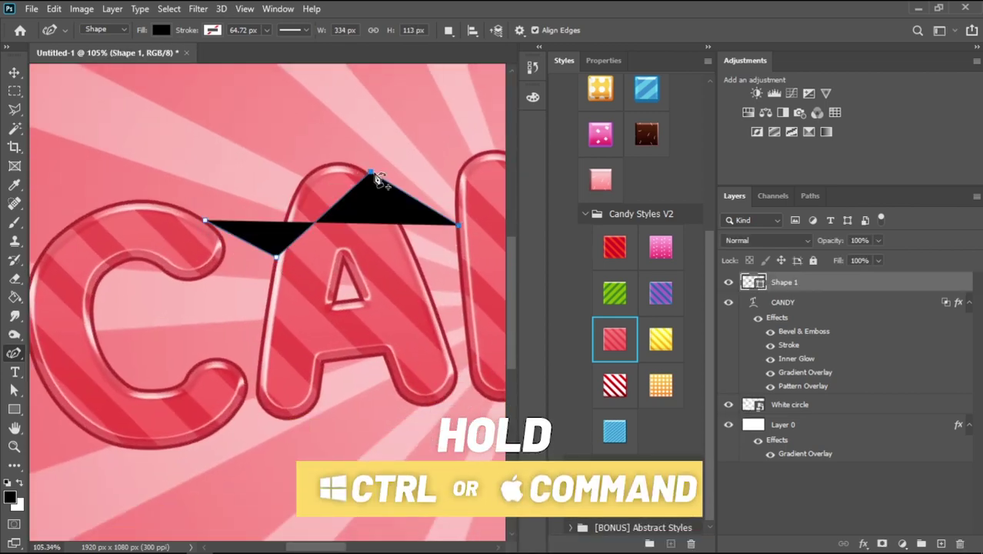
# Continue the shape outline with corner points along the tops of the N and D to the Y.
pyautogui.moveTo(380, 180); pyautogui.dragTo(140, 206)
pyautogui.click(297, 205)
pyautogui.click(363, 229)
pyautogui.click(440, 251)
pyautogui.click(483, 197)
pyautogui.moveTo(485, 231); pyautogui.dragTo(231, 231)
pyautogui.click(388, 259)
pyautogui.click(417, 226)
pyautogui.moveTo(420, 240); pyautogui.dragTo(202, 215)
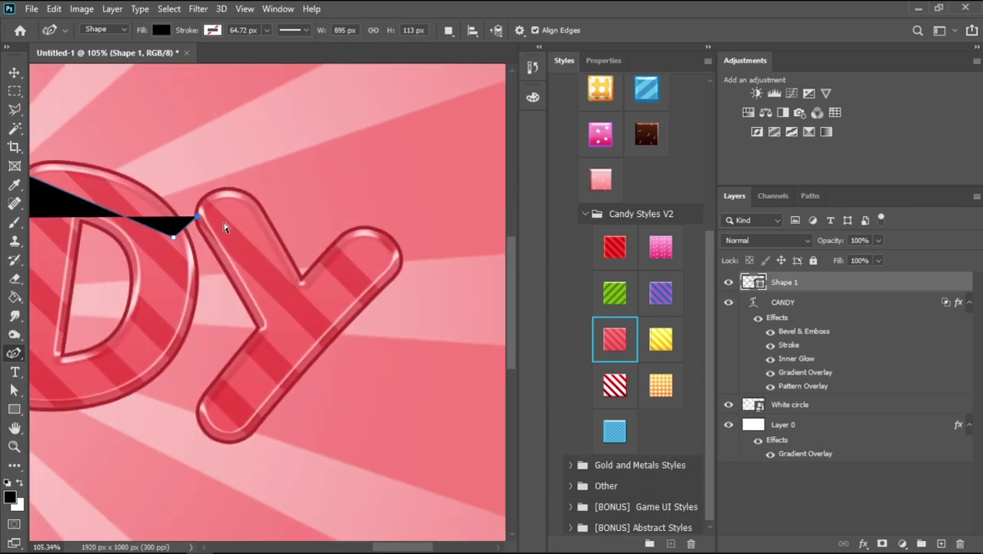
# Carry the outline around the Y to the bottom of the D and curve the segment between their lower edges.
pyautogui.click(285, 245)
pyautogui.click(347, 236)
pyautogui.click(367, 289)
pyautogui.click(207, 436)
pyautogui.moveTo(209, 437); pyautogui.dragTo(440, 325)
pyautogui.click(236, 291)
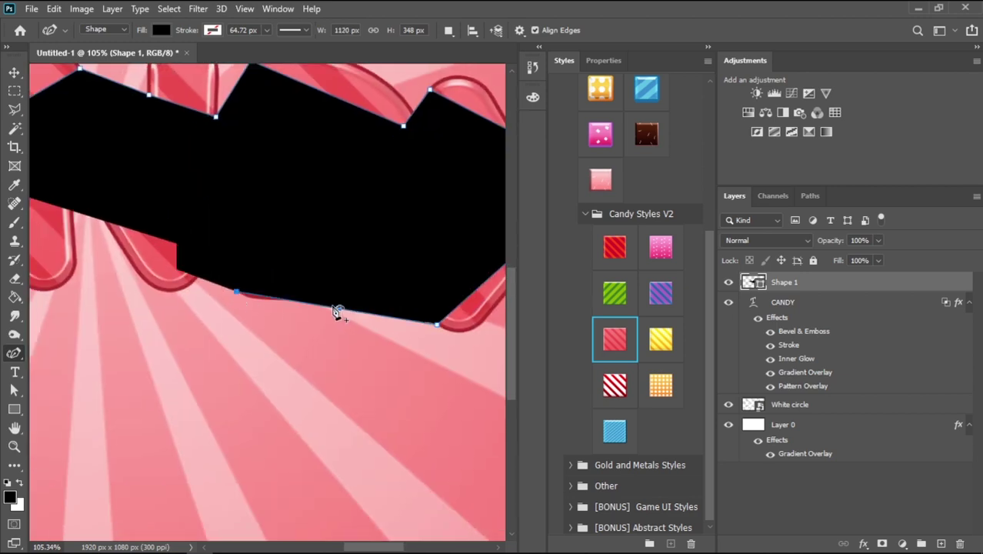
pyautogui.moveTo(337, 309); pyautogui.dragTo(364, 252)
pyautogui.moveTo(358, 302)
pyautogui.mouseDown()
pyautogui.moveTo(331, 395)
pyautogui.moveTo(341, 305)
pyautogui.mouseUp()
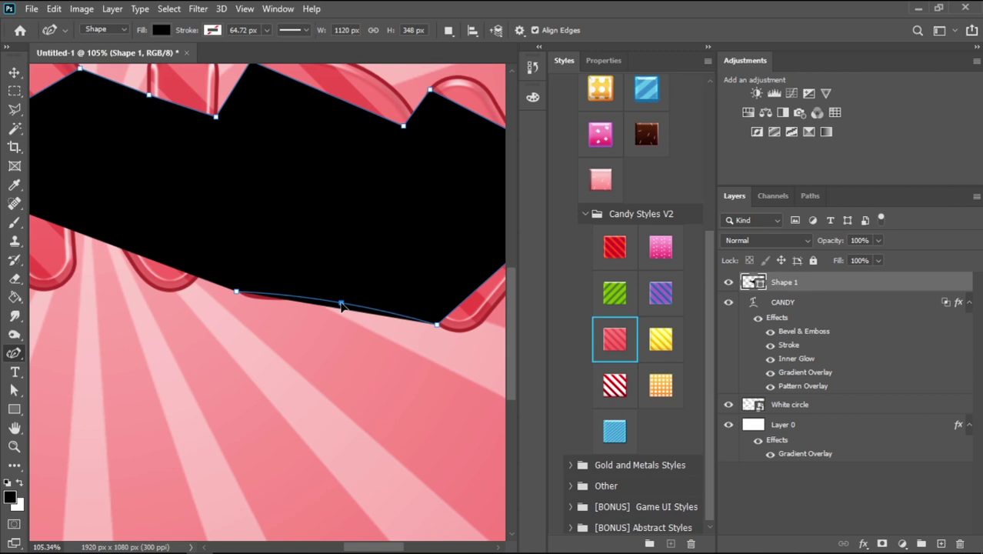
# Extend the outline to the bottom of the A and bend the segment from the D slightly upward beneath the N.
pyautogui.moveTo(128, 310); pyautogui.dragTo(323, 253)
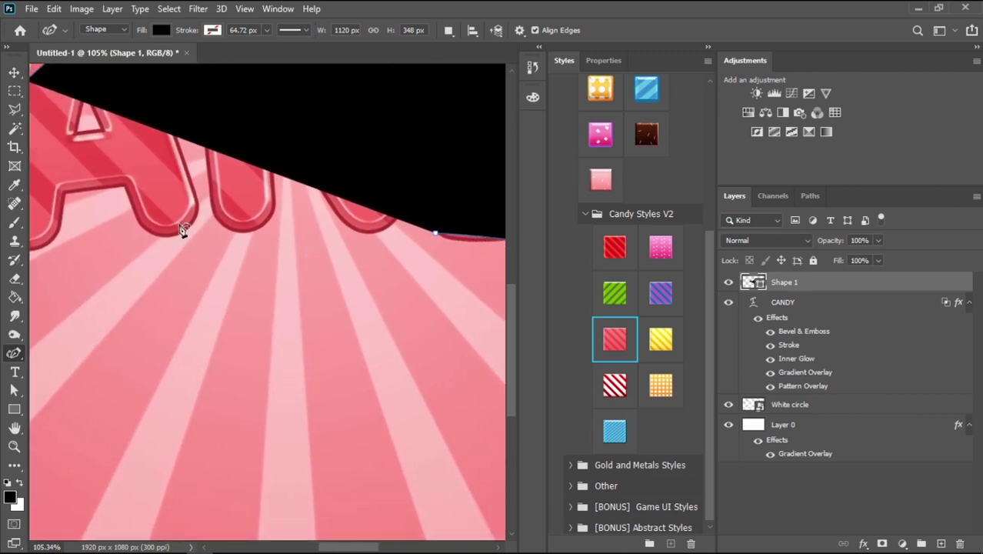
pyautogui.click(171, 235)
pyautogui.moveTo(248, 234); pyautogui.dragTo(247, 323)
pyautogui.hotkey('ctrl', 'z')
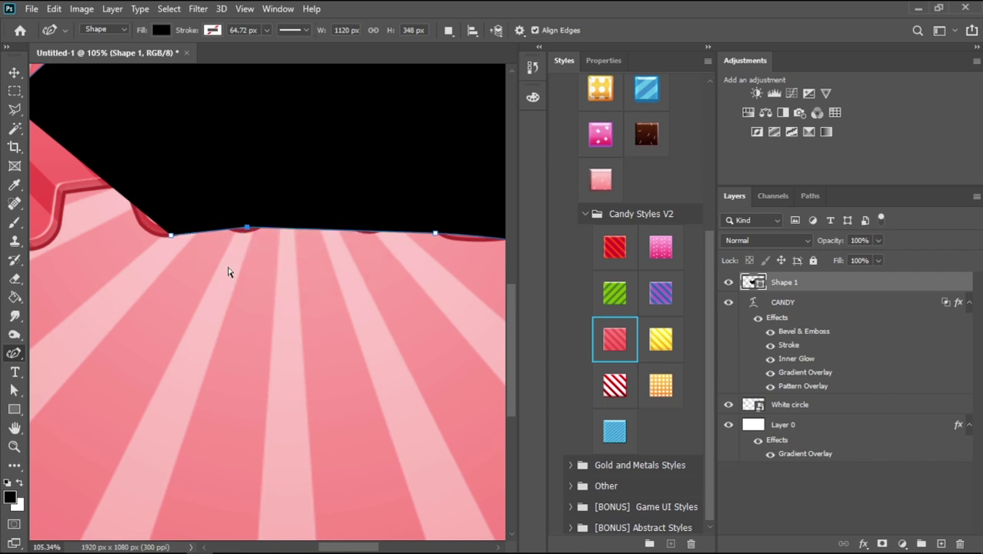
pyautogui.hotkey('ctrl', 'z')
pyautogui.moveTo(260, 234); pyautogui.dragTo(261, 228)
# Extend the outline to the bottom of the C and curve the segment between the C and A upward.
pyautogui.moveTo(120, 250); pyautogui.dragTo(309, 266)
pyautogui.click(87, 294)
pyautogui.moveTo(235, 272); pyautogui.dragTo(235, 262)
# Run the outline up inside the C's outer curve and close the shape at its starting point.
pyautogui.moveTo(81, 237); pyautogui.dragTo(259, 298)
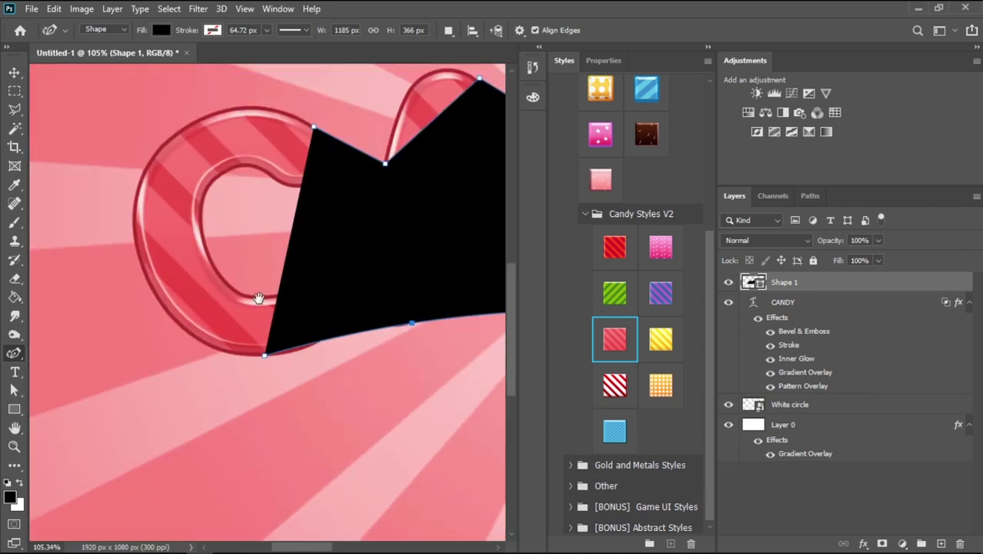
pyautogui.doubleClick(175, 237)
pyautogui.doubleClick(188, 174)
pyautogui.click(314, 126)
# Fill the closed shape with a dark red chosen in the Color Picker.
pyautogui.click(161, 30)
pyautogui.click(71, 107)
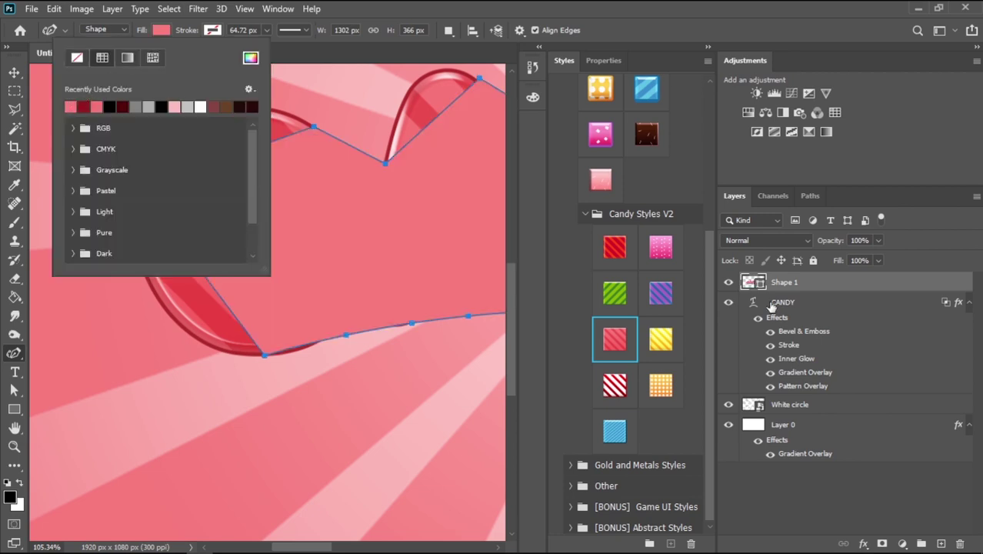
pyautogui.click(250, 59)
pyautogui.click(410, 98)
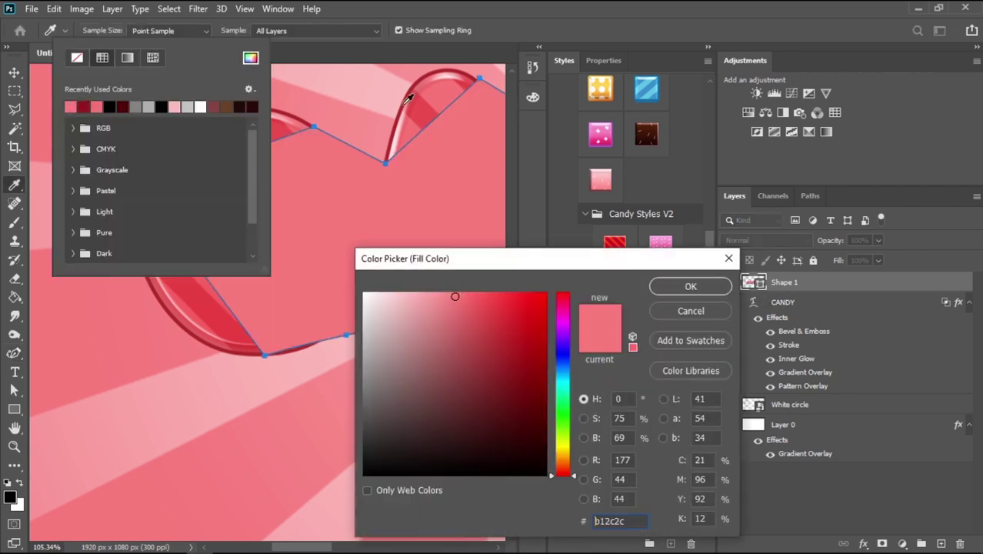
pyautogui.click(691, 286)
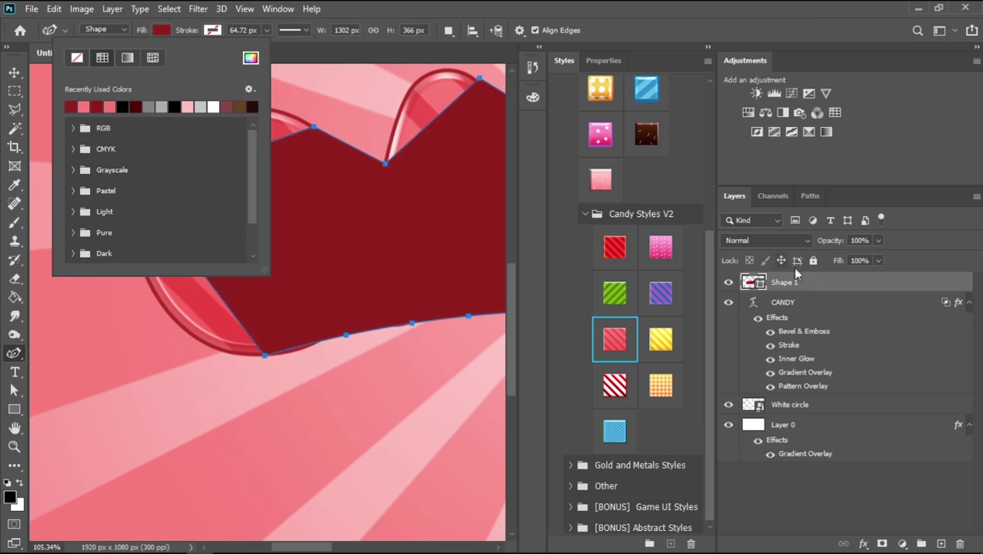
# Move the Shape 1 layer between the CANDY text and White circle layers and deselect it.
pyautogui.moveTo(802, 284); pyautogui.dragTo(782, 364)
pyautogui.click(14, 73)
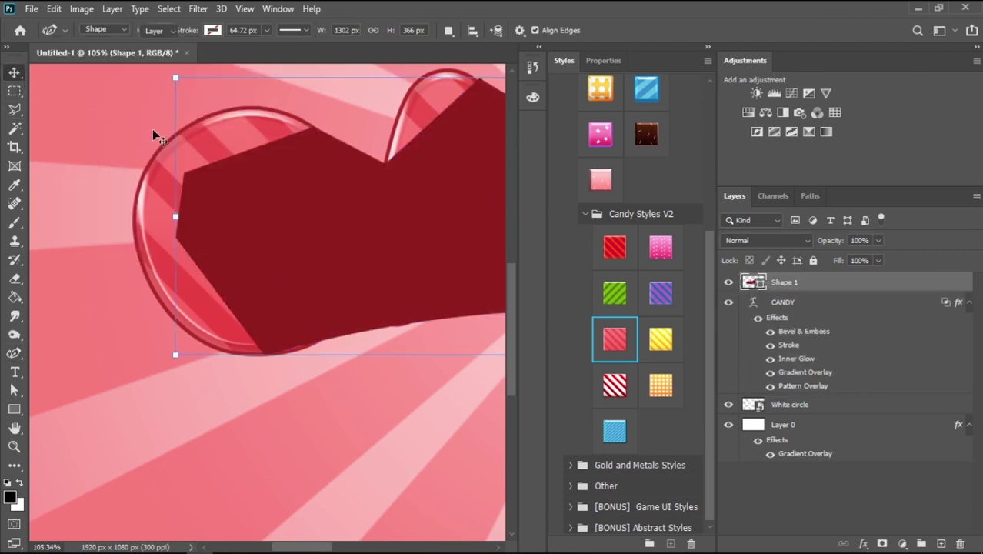
pyautogui.moveTo(854, 285); pyautogui.dragTo(849, 393)
pyautogui.scroll(-4, 369, 281)
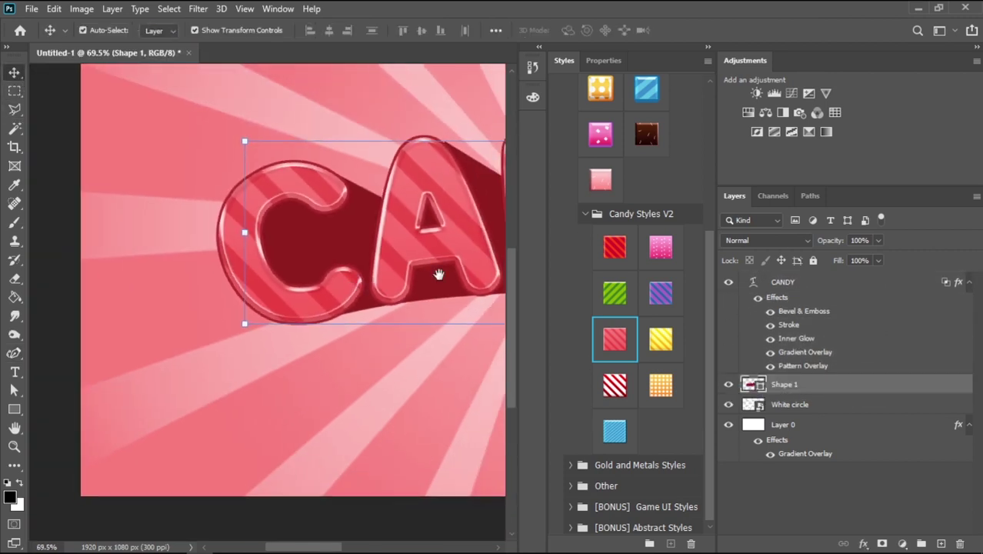
pyautogui.scroll(-4, 439, 274)
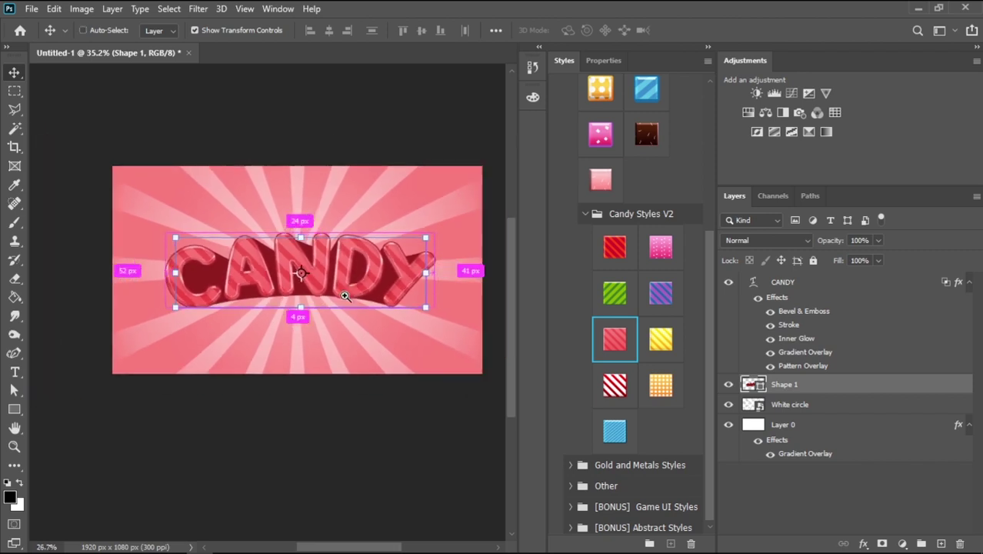
pyautogui.scroll(-1, 345, 296)
pyautogui.keyDown('ctrl'); pyautogui.click(485, 351); pyautogui.keyUp('ctrl')
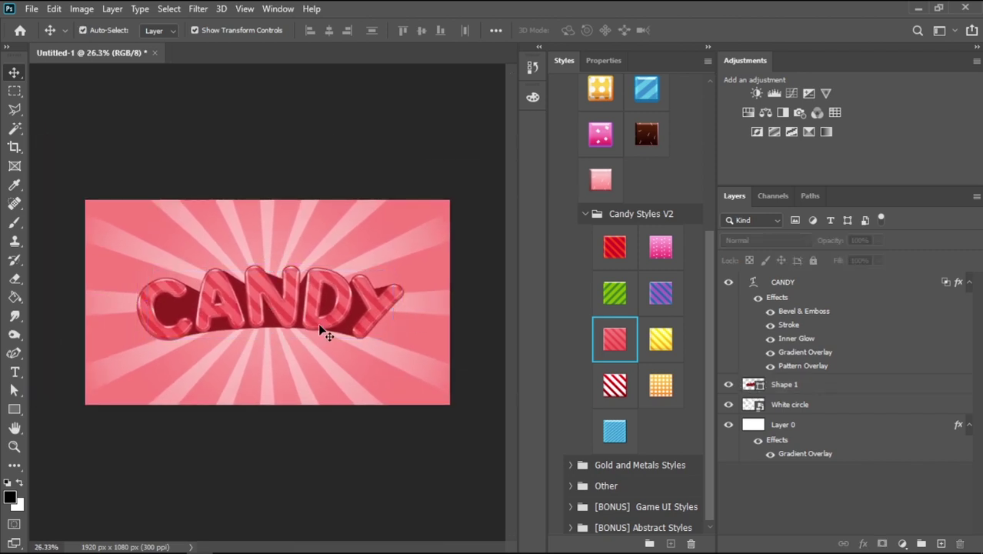